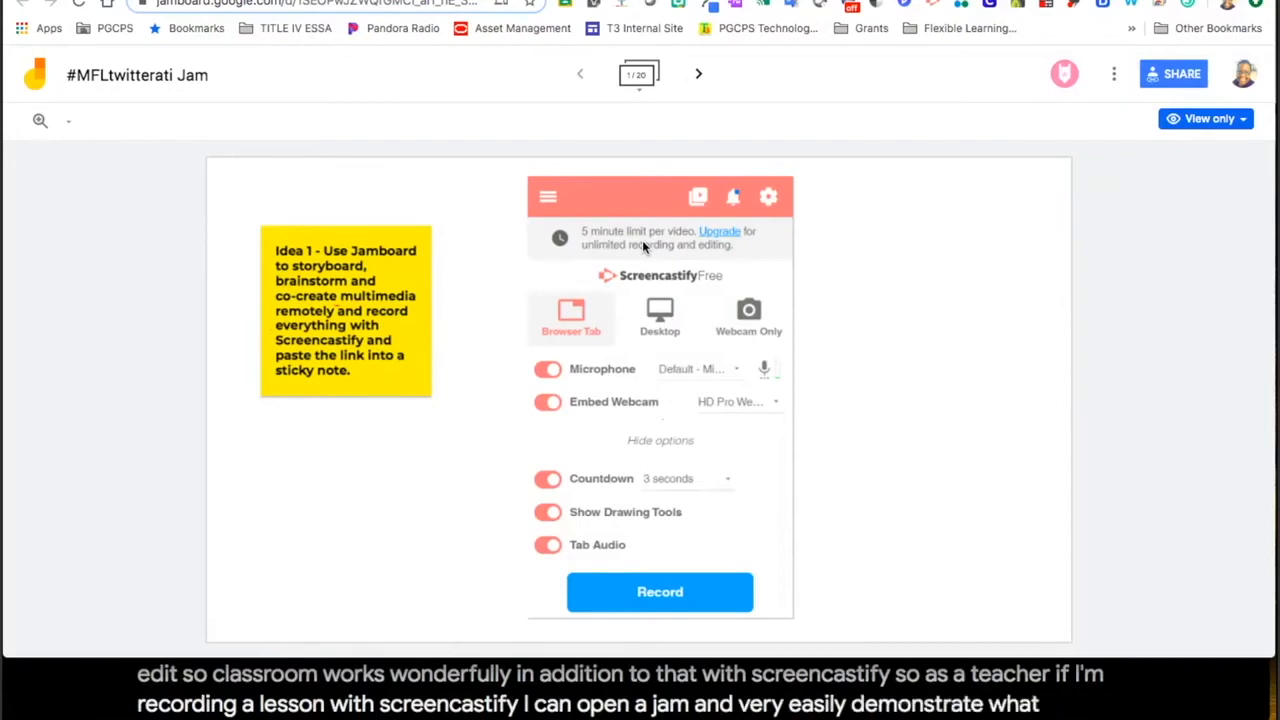
Browse the #MFLtwitterati Jam's classroom idea frames from frame 1 through frame 7.
{"action": "left_click", "coordinate": [702, 71]}
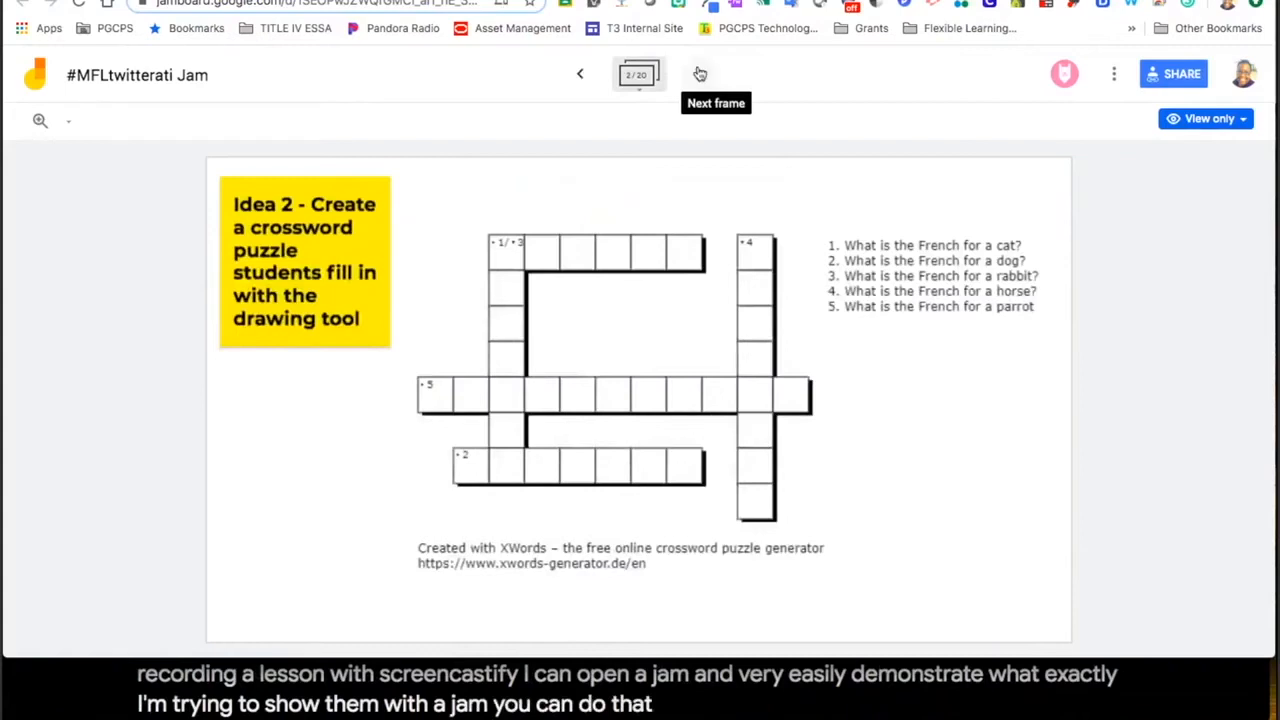
{"action": "left_click", "coordinate": [701, 76]}
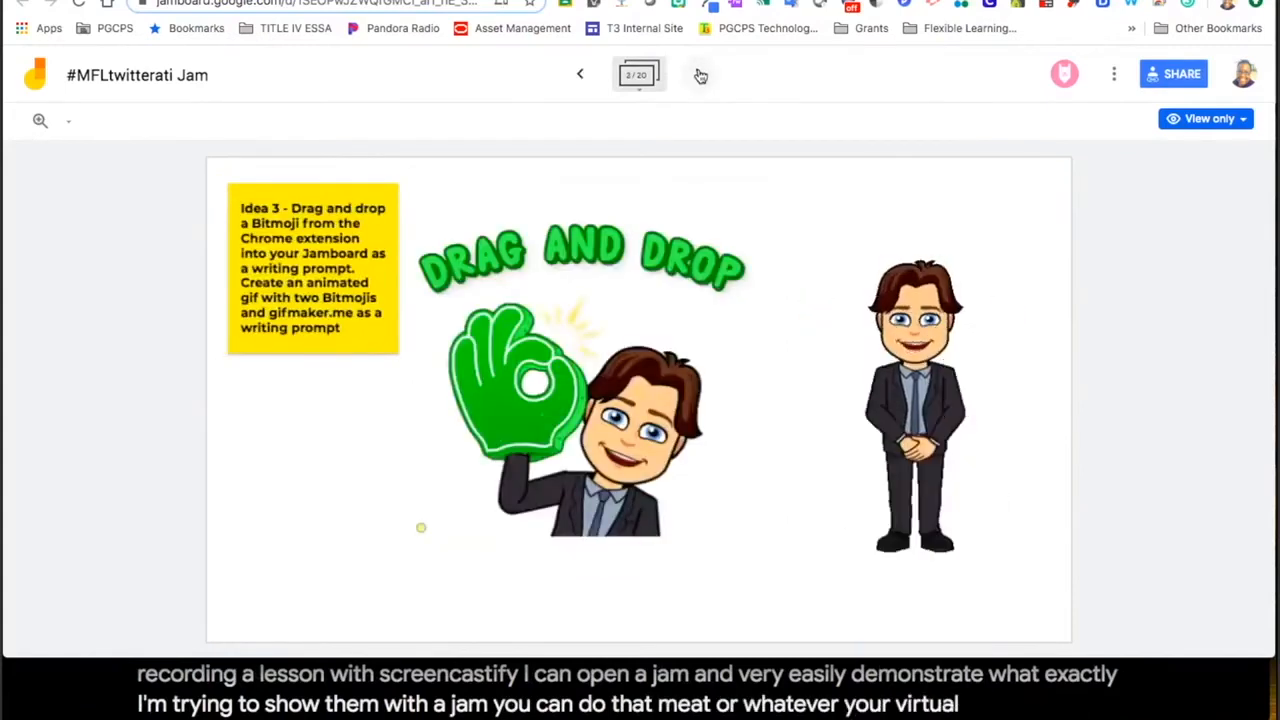
{"action": "left_click", "coordinate": [701, 76]}
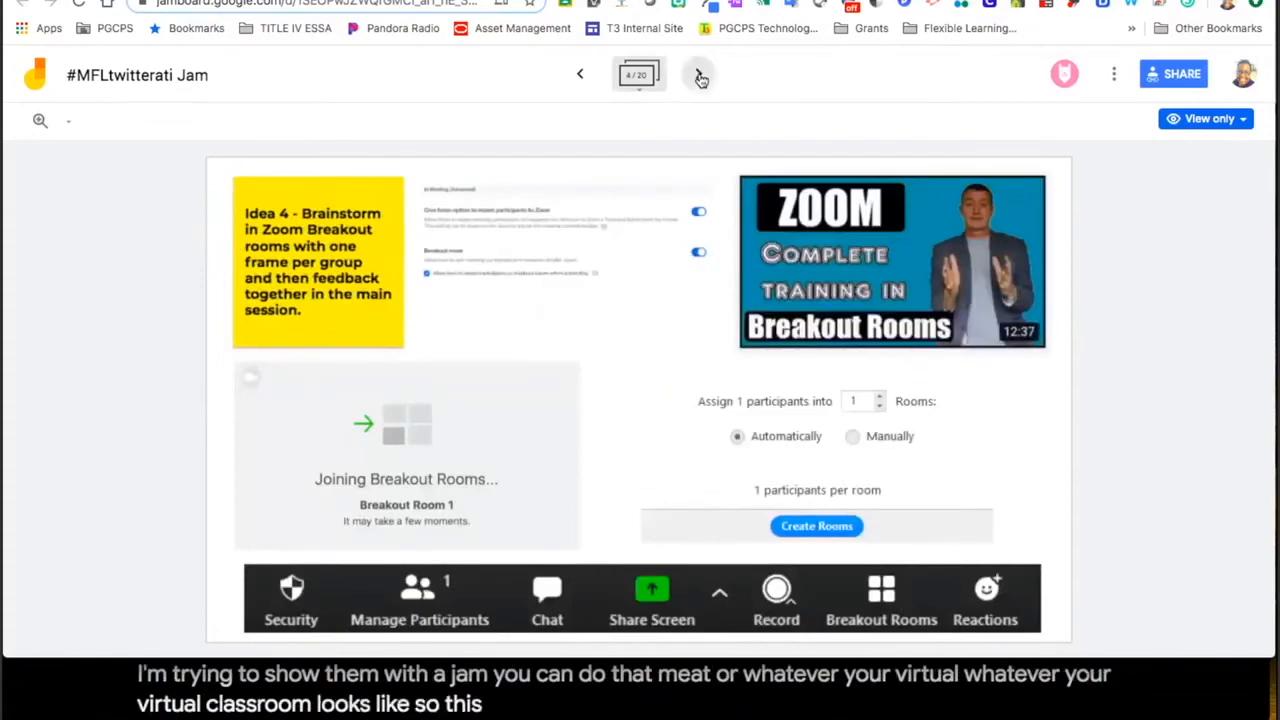
{"action": "left_click", "coordinate": [701, 76]}
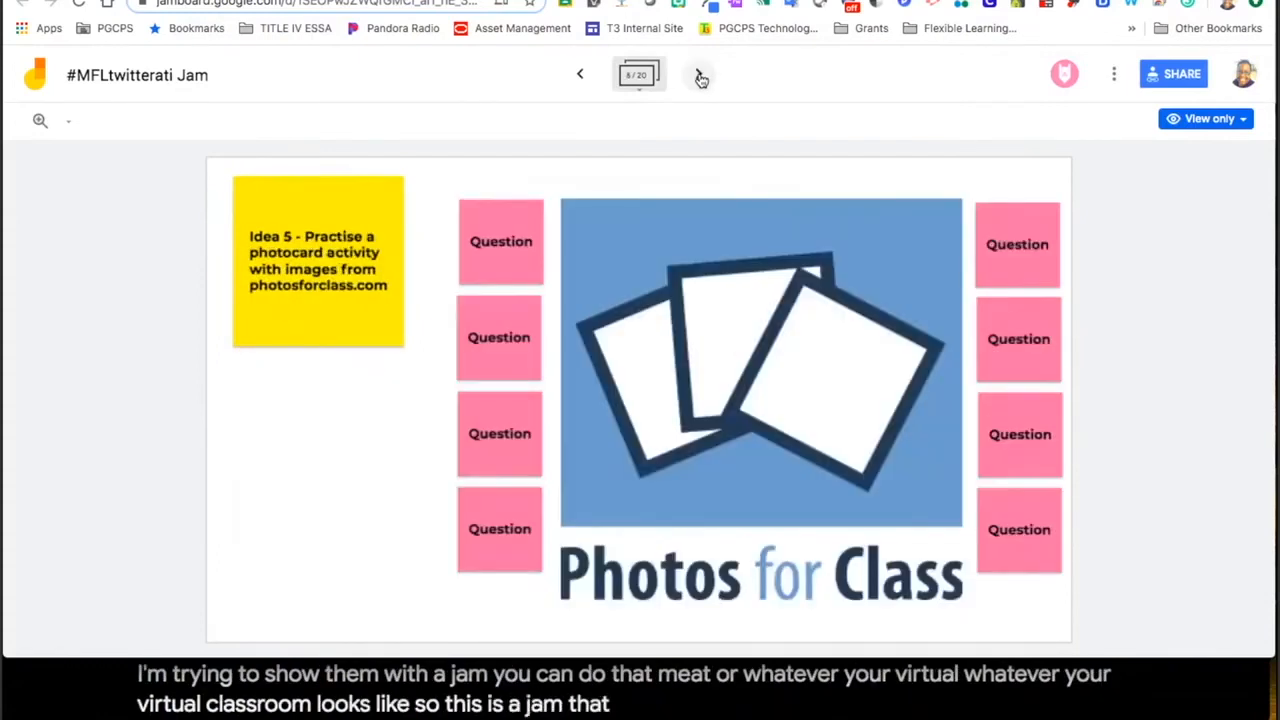
{"action": "left_click", "coordinate": [701, 76]}
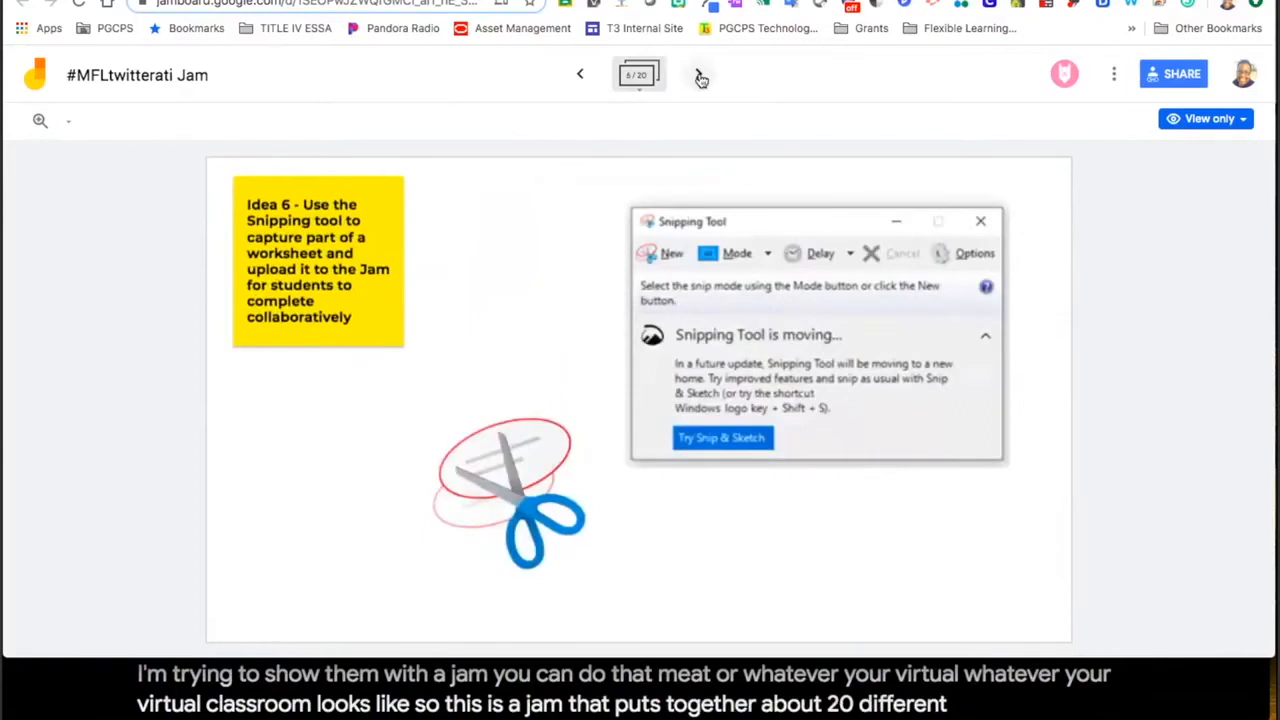
{"action": "left_click", "coordinate": [701, 76]}
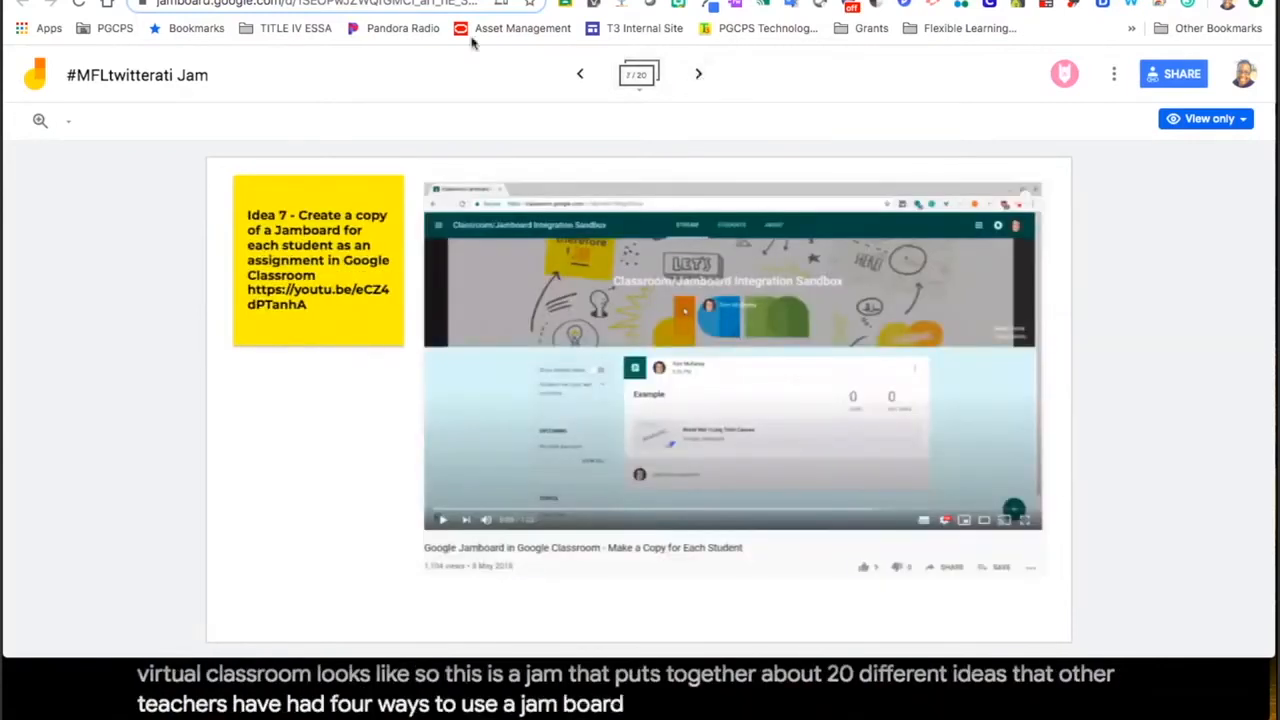
Return to the Jamboard Classroom Ideas presentation and advance to the next slide.
{"action": "left_click", "coordinate": [345, 1]}
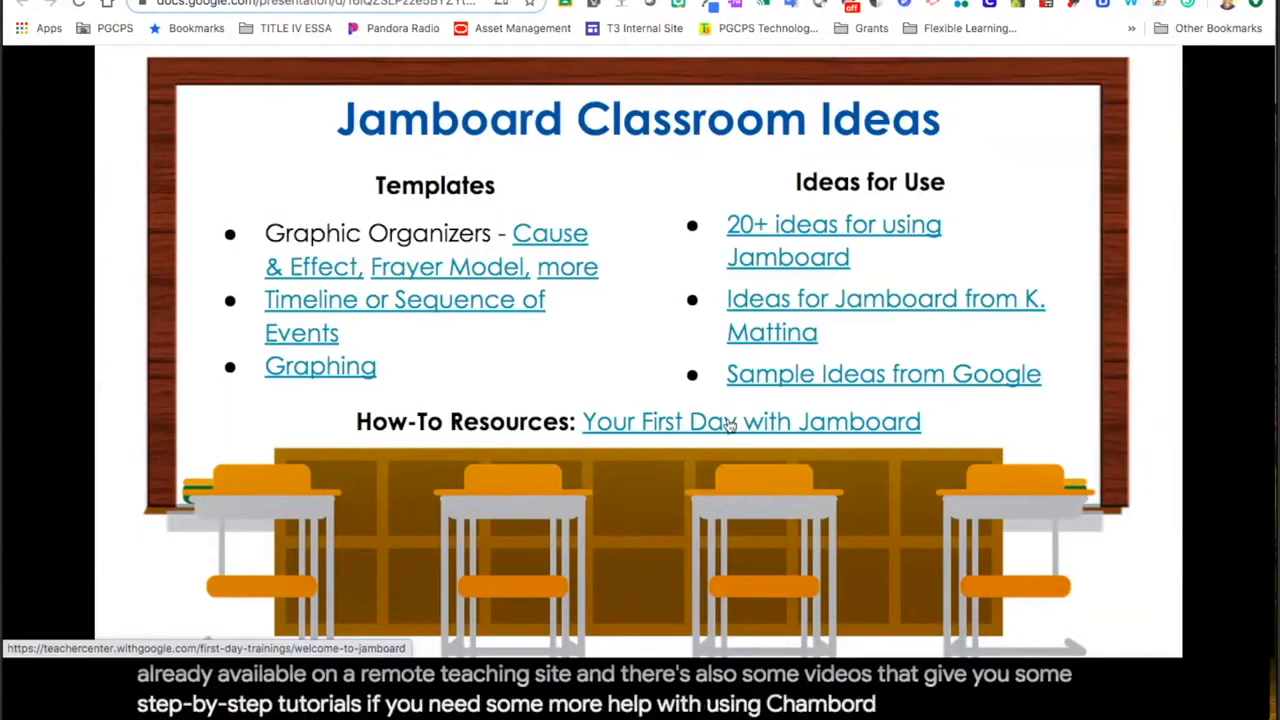
{"action": "key", "text": "Right"}
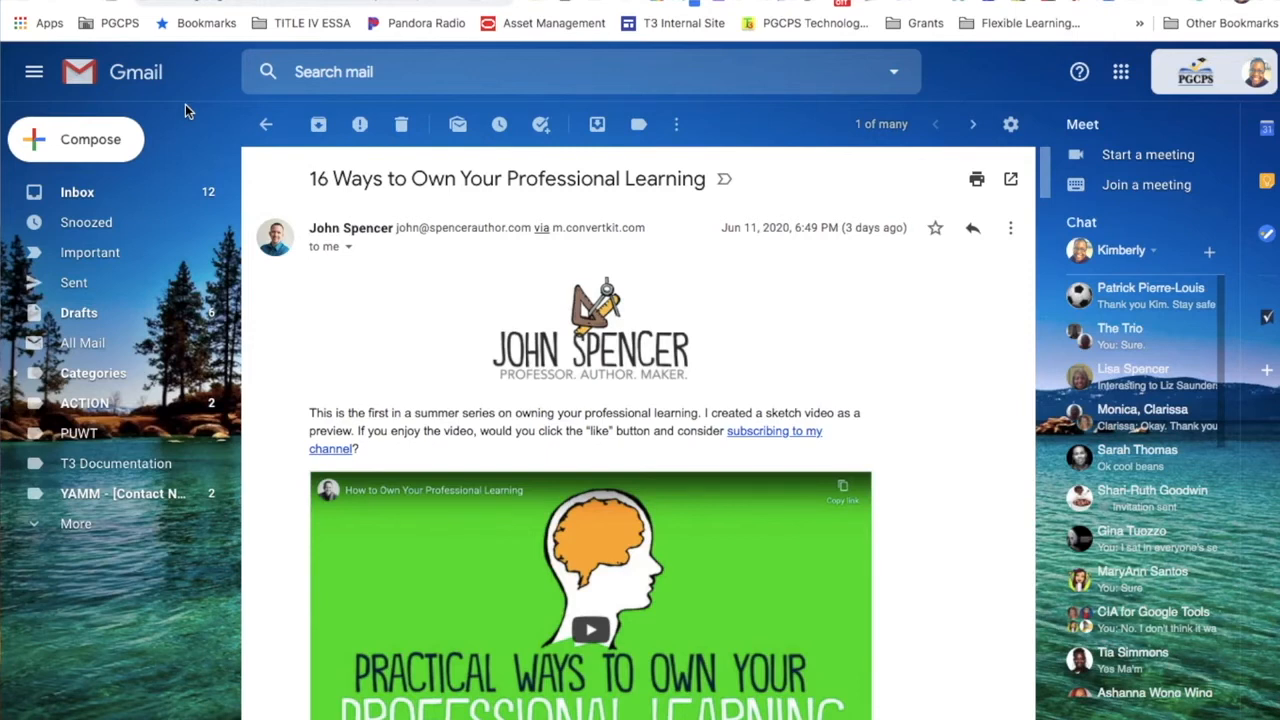
Look through the available Google apps and move Jamboard between Docs and Sheets in the app launcher.
{"action": "left_click", "coordinate": [1123, 74]}
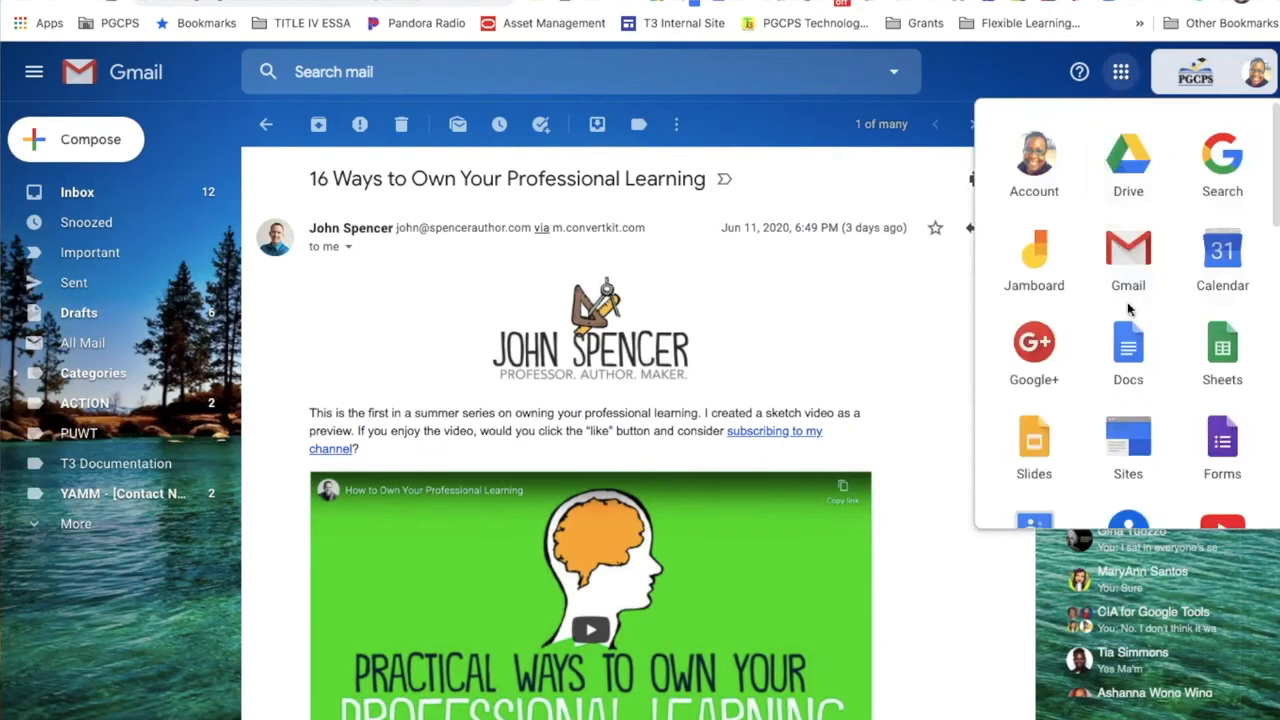
{"action": "scroll", "coordinate": [1128, 310], "scroll_direction": "down", "scroll_amount": 1}
{"action": "scroll", "coordinate": [1128, 310], "scroll_direction": "down", "scroll_amount": 4}
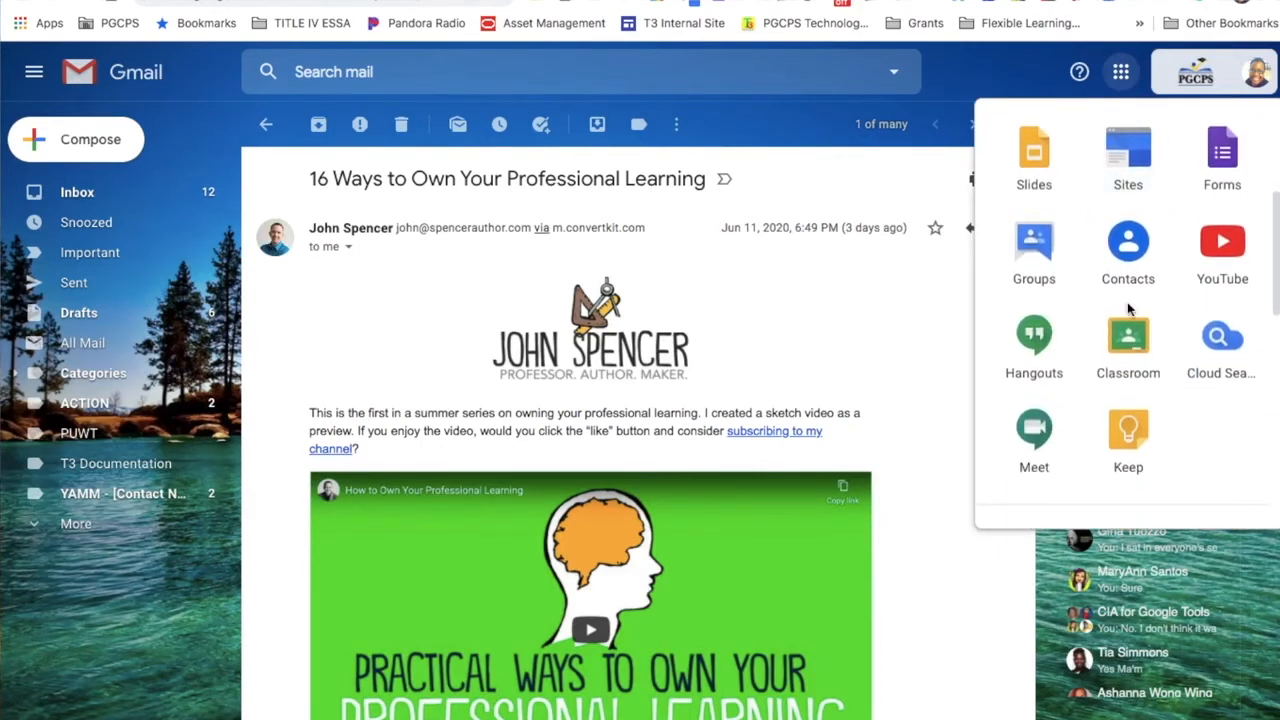
{"action": "scroll", "coordinate": [1127, 302], "scroll_direction": "down", "scroll_amount": 4}
{"action": "scroll", "coordinate": [1128, 308], "scroll_direction": "up", "scroll_amount": 3}
{"action": "scroll", "coordinate": [1128, 310], "scroll_direction": "up", "scroll_amount": 4}
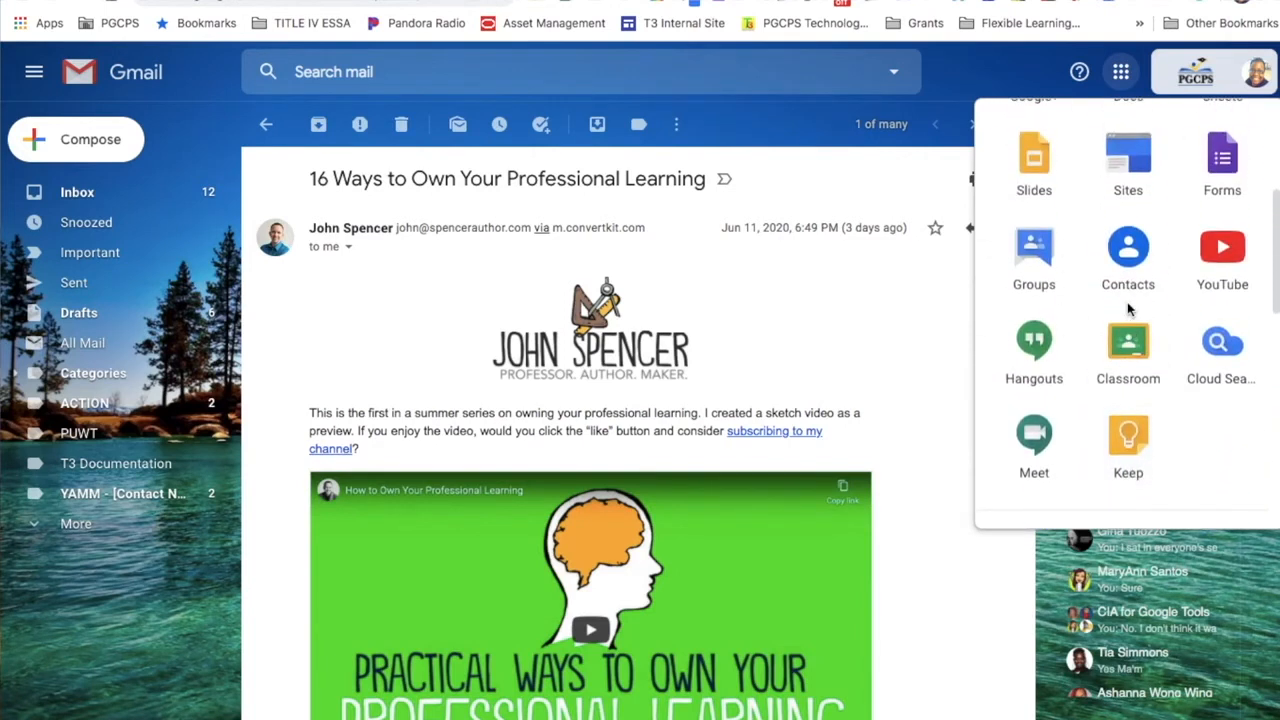
{"action": "scroll", "coordinate": [1128, 310], "scroll_direction": "up", "scroll_amount": 3}
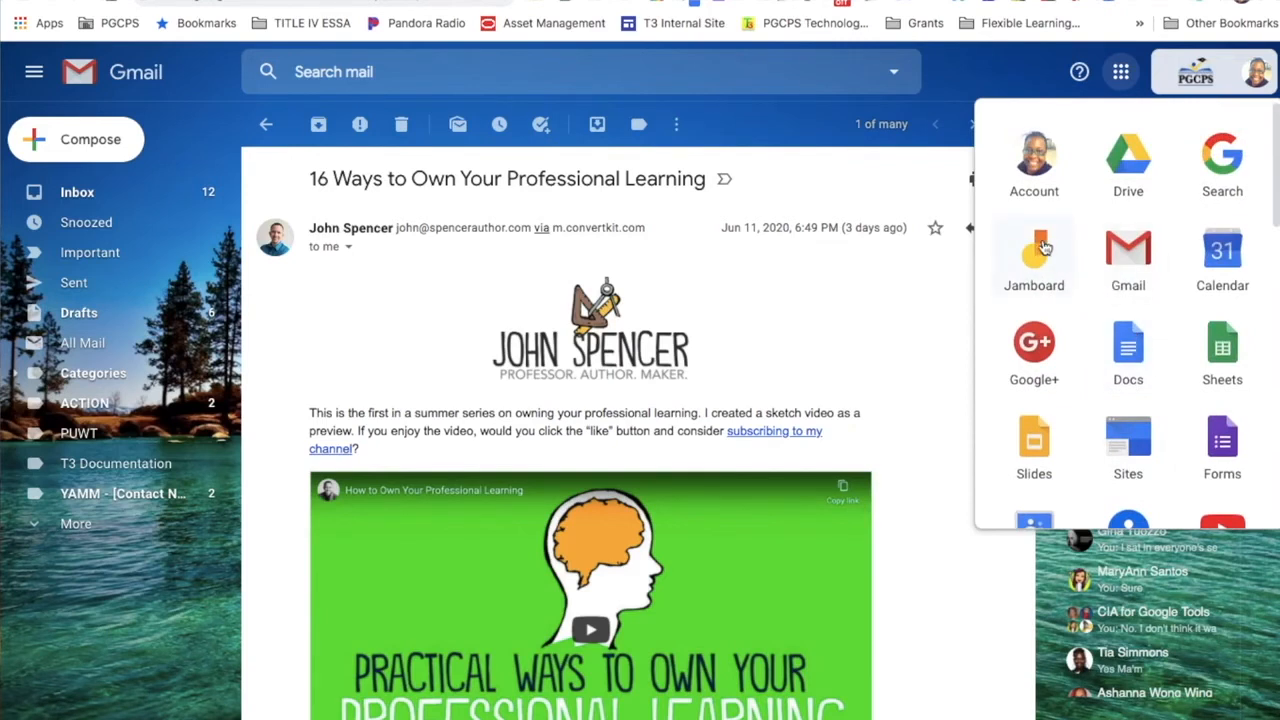
{"action": "left_click_drag", "start_coordinate": [1044, 248], "coordinate": [1124, 360]}
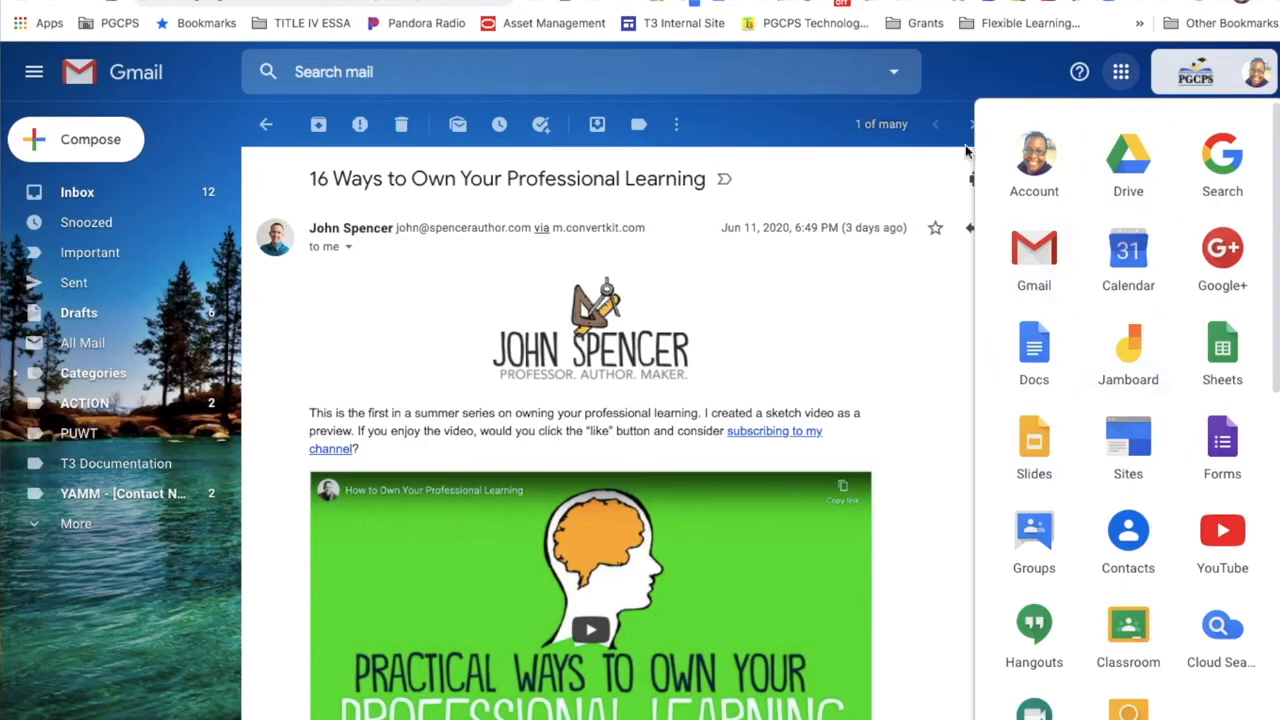
{"action": "left_click", "coordinate": [963, 80]}
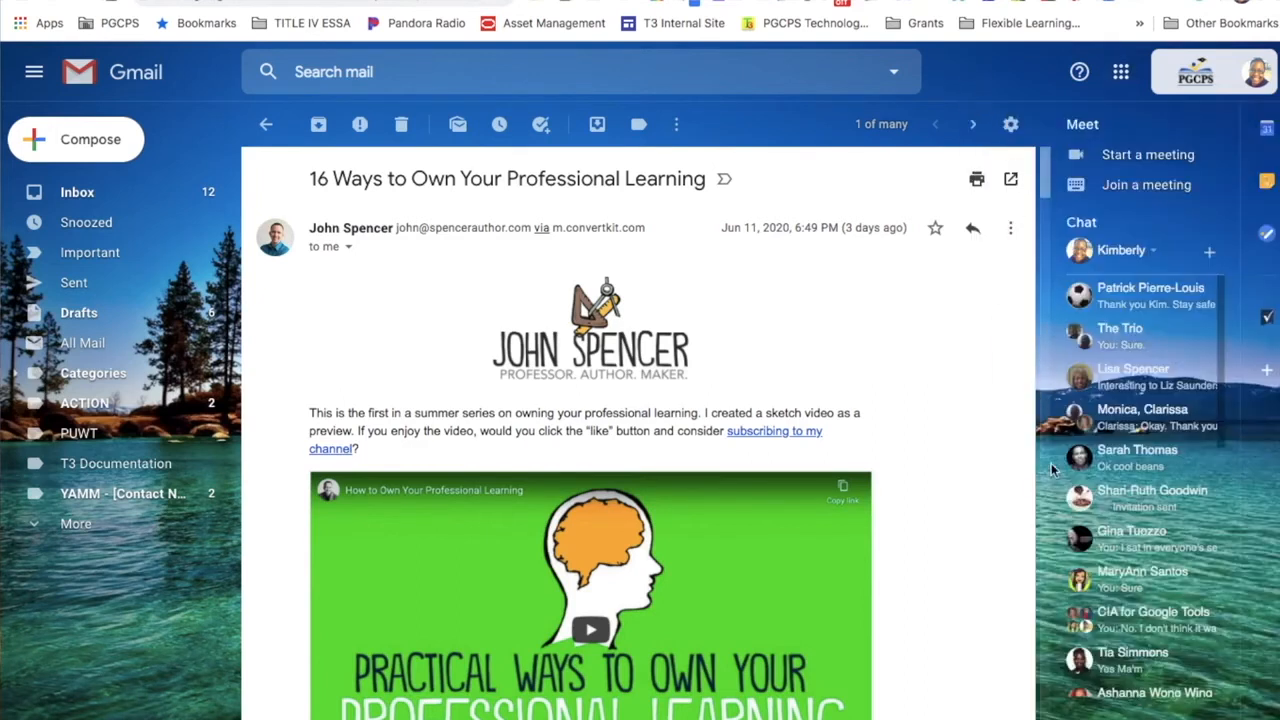
Switch to Google Drive and create a new Google Jamboard file there.
{"action": "left_click", "coordinate": [1121, 72]}
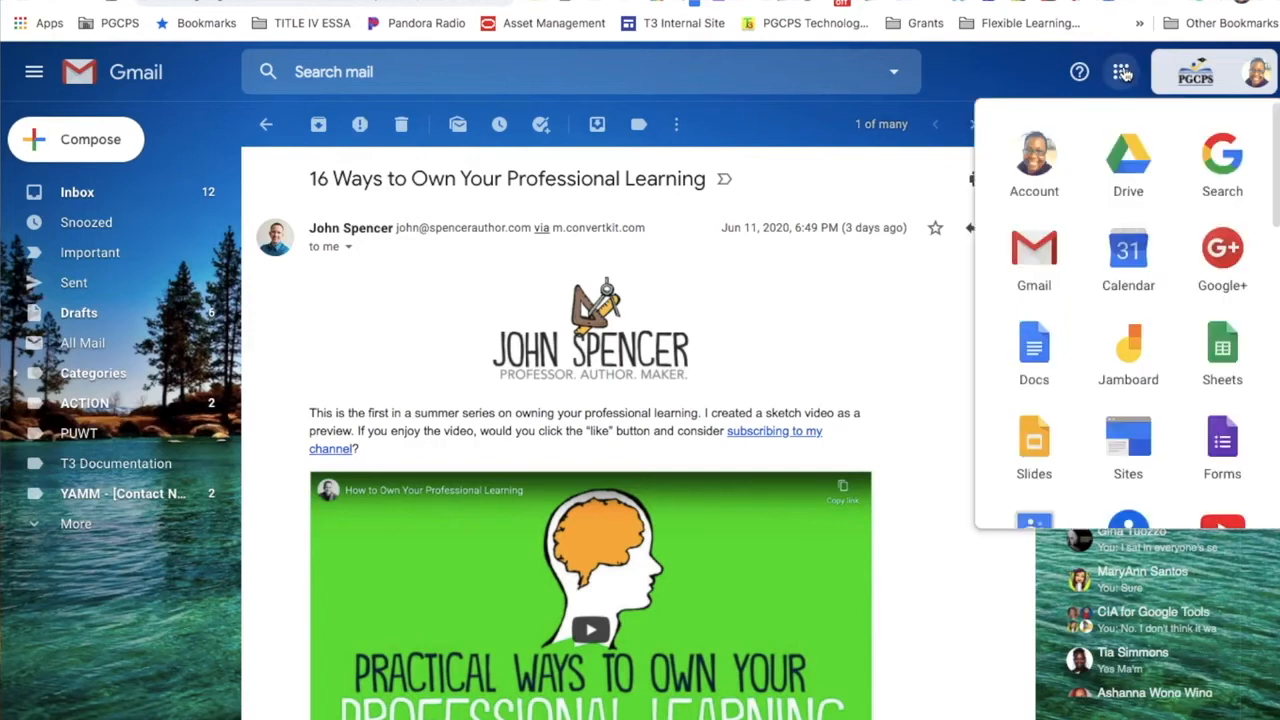
{"action": "left_click", "coordinate": [1127, 158]}
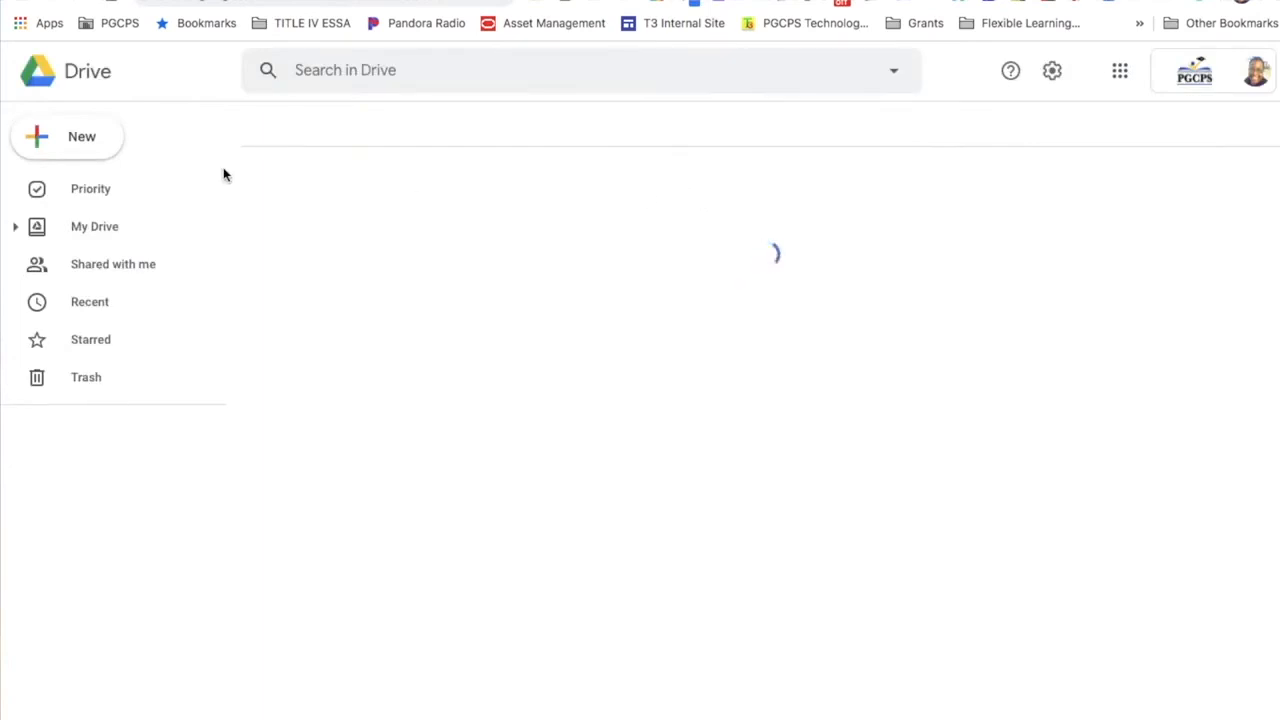
{"action": "left_click", "coordinate": [77, 136]}
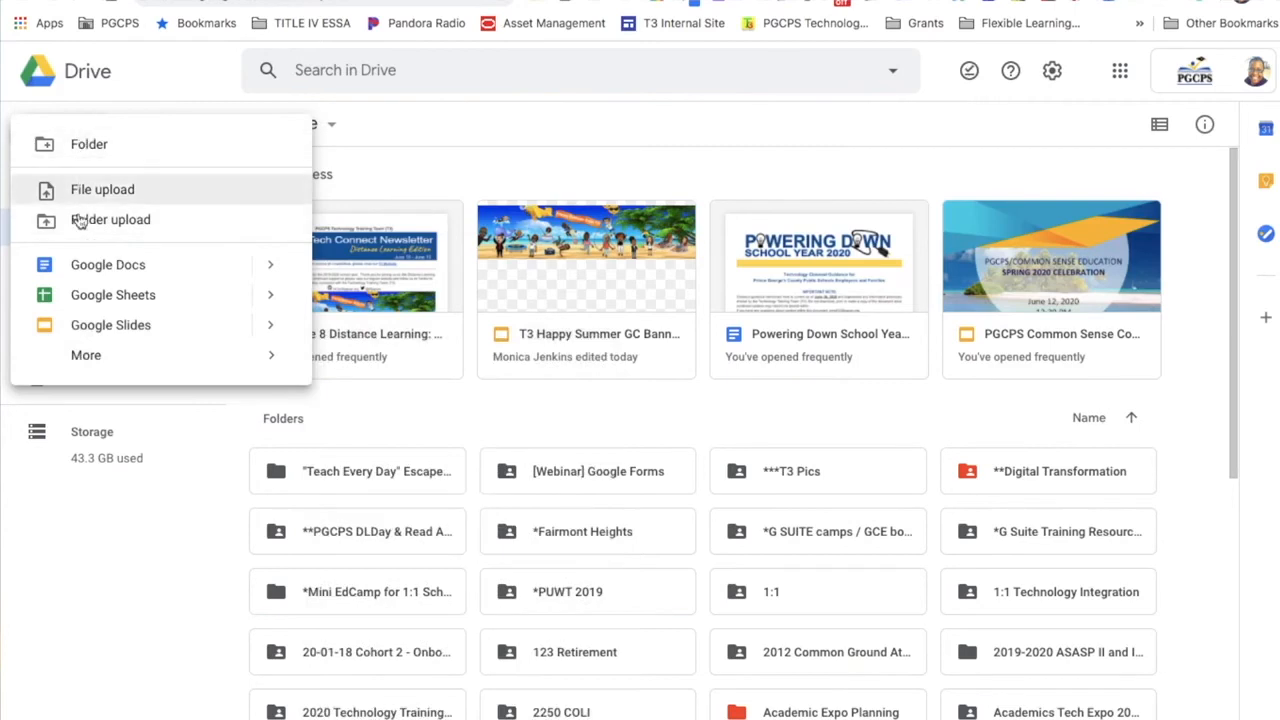
{"action": "mouse_move", "coordinate": [77, 357]}
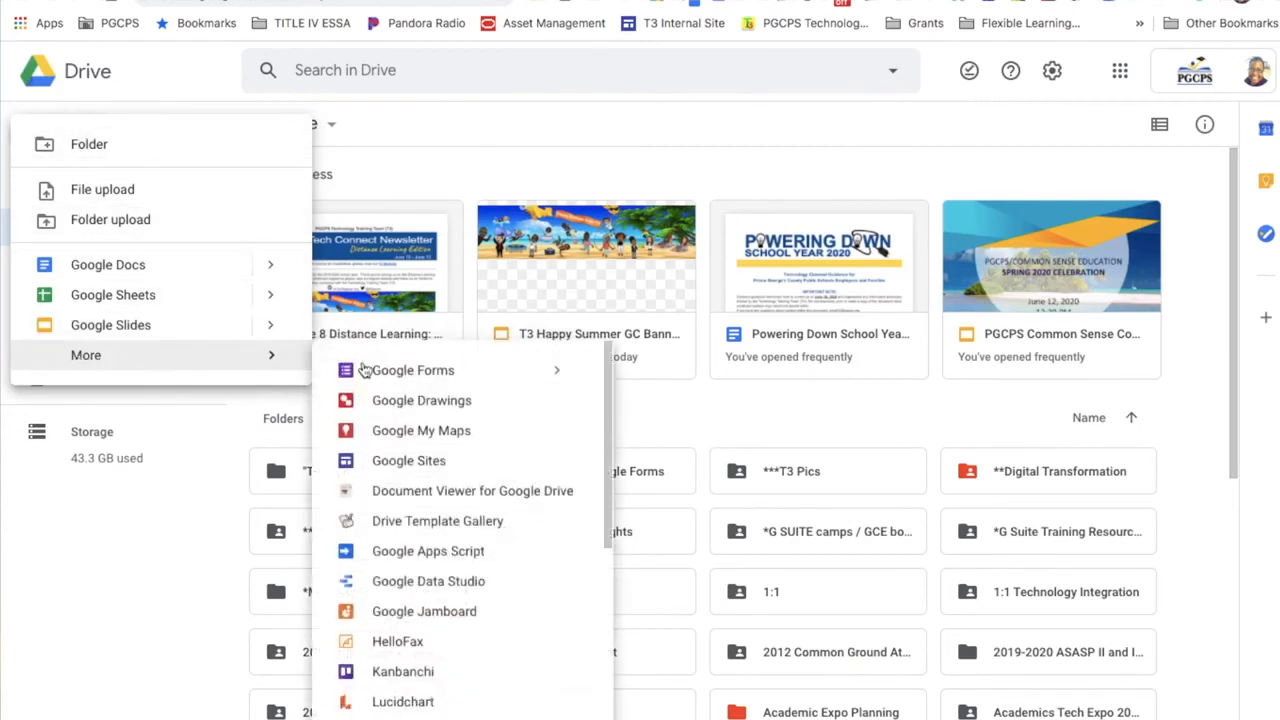
{"action": "left_click", "coordinate": [428, 611]}
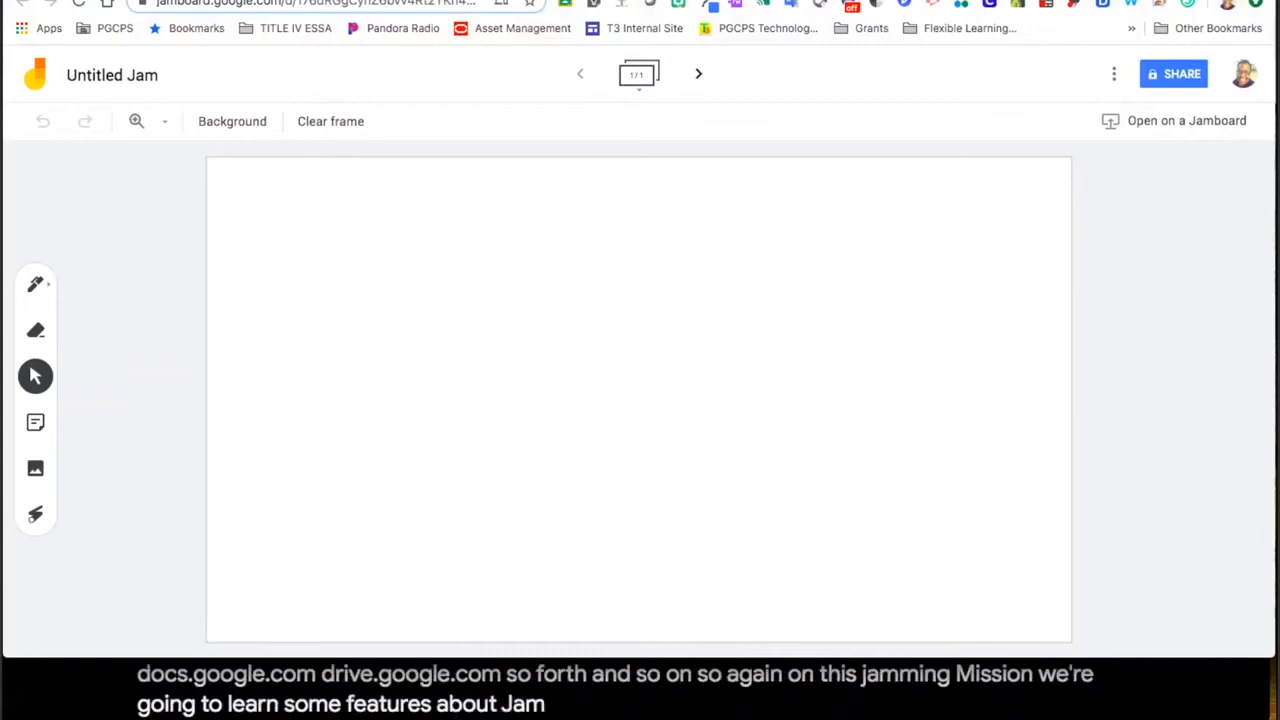
Rename the untitled jam as "JUMANJI NEXT CHAPTER".
{"action": "left_click", "coordinate": [86, 76]}
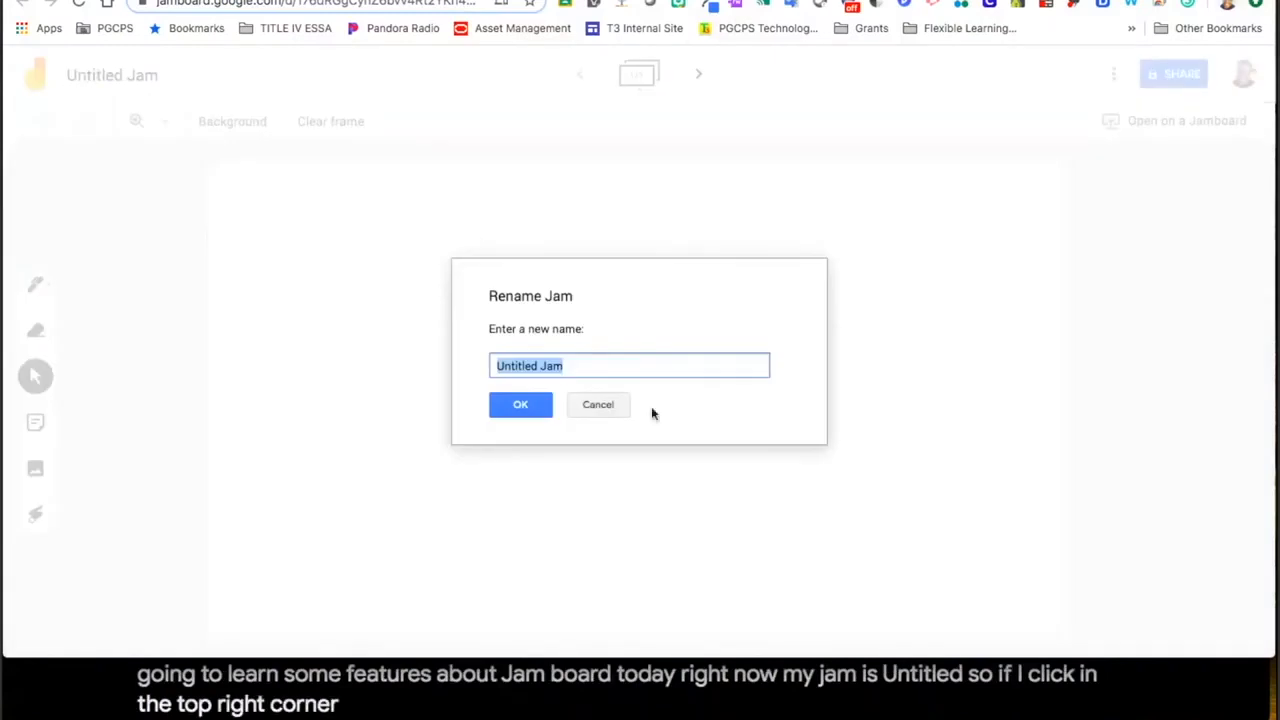
{"action": "type", "text": "JUM"}
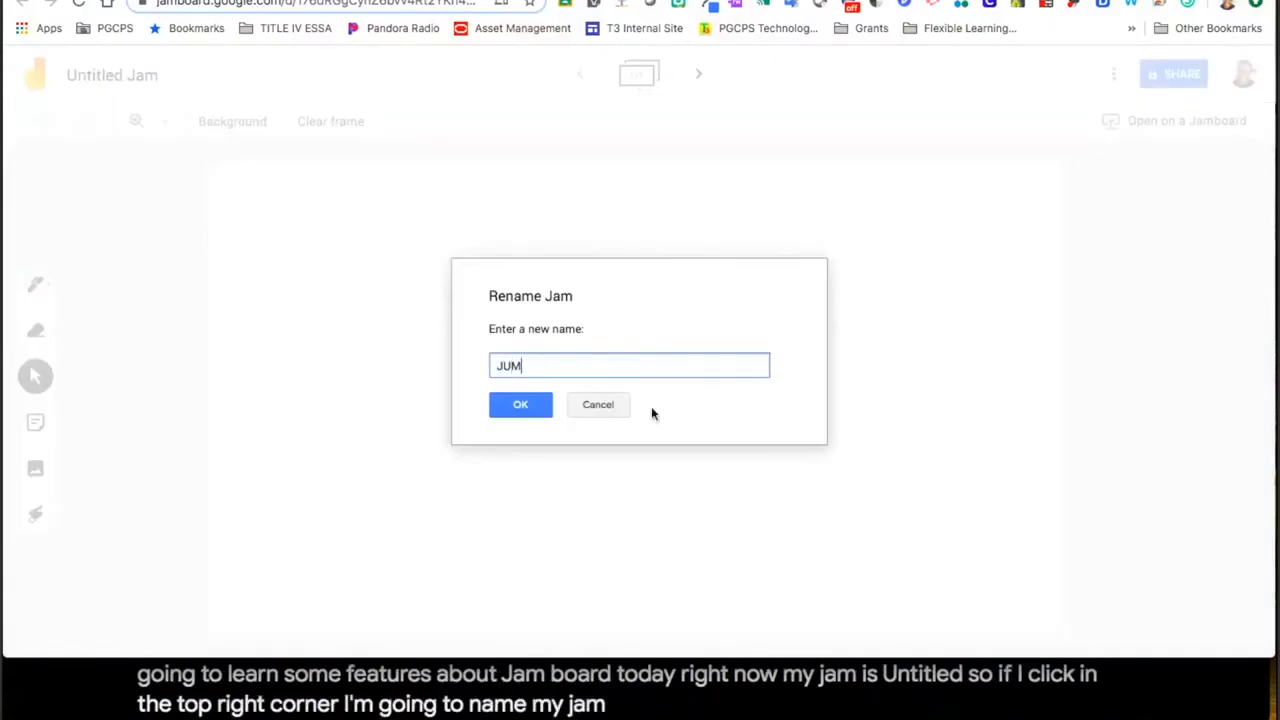
{"action": "type", "text": "ANJI NEXT CHAPTER"}
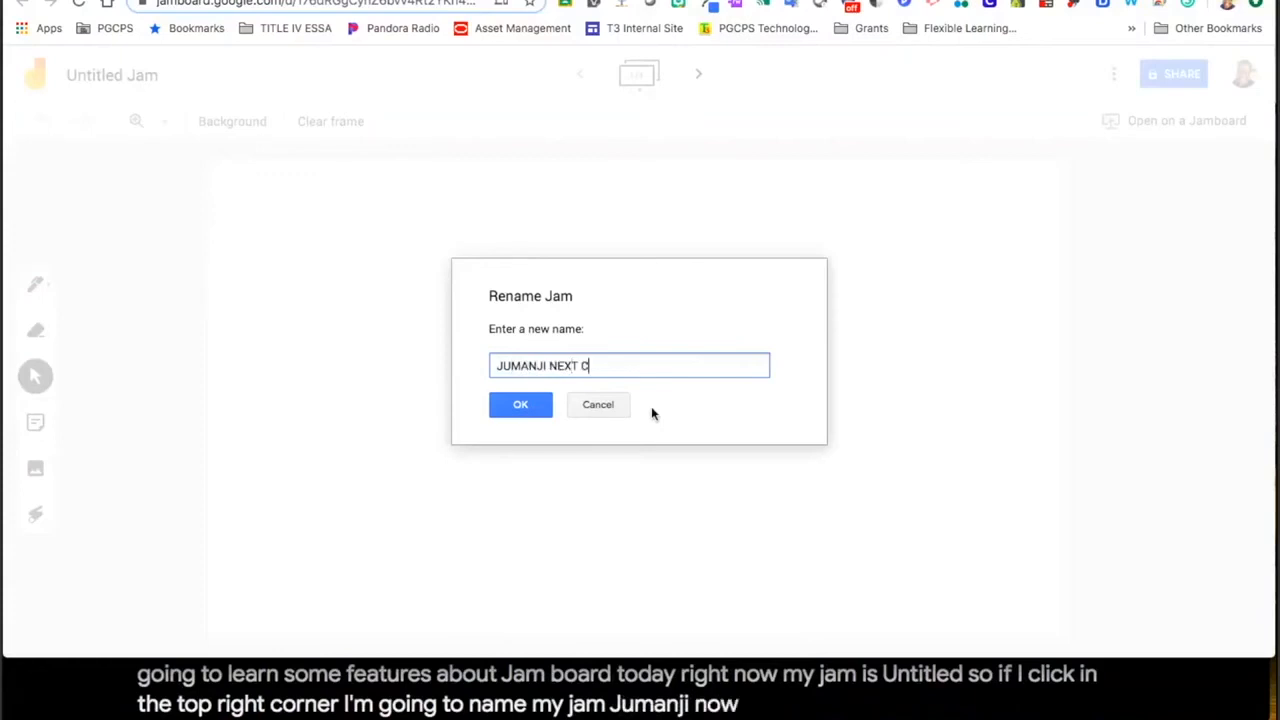
{"action": "left_click", "coordinate": [520, 405]}
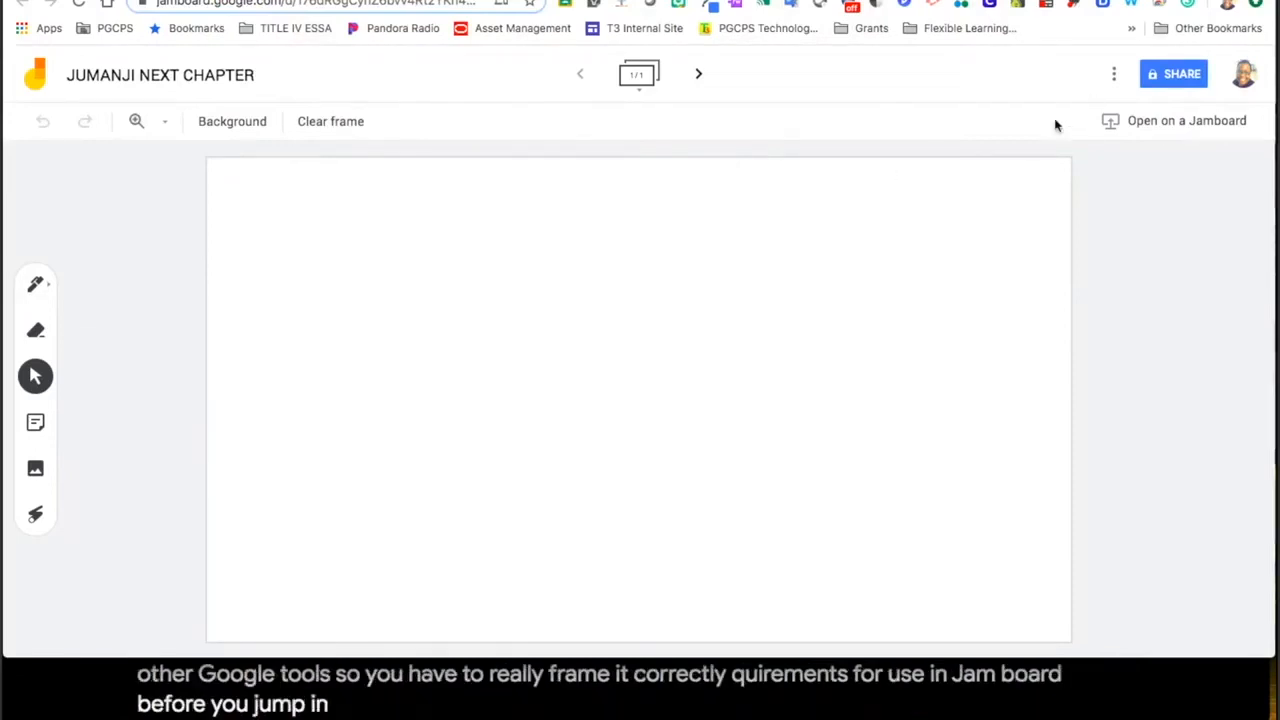
Review the jam's additional file options, such as downloading, saving as an image and copying.
{"action": "left_click", "coordinate": [1117, 74]}
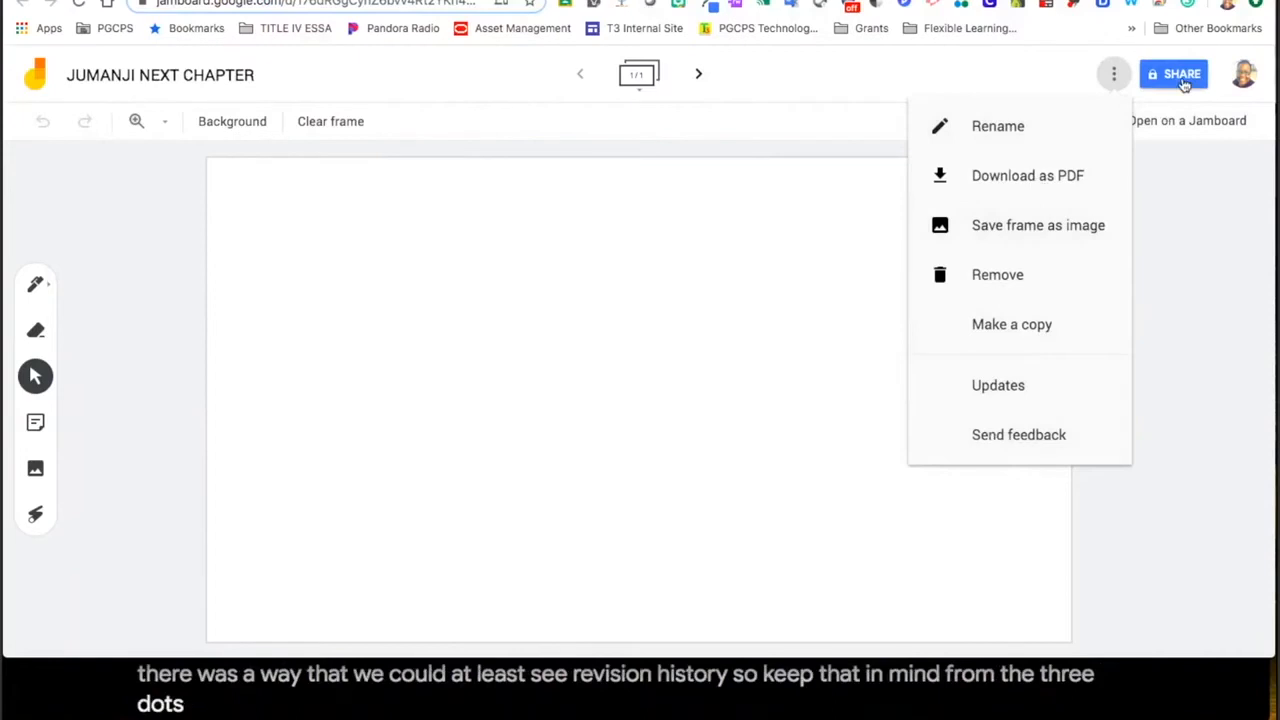
{"action": "left_click", "coordinate": [565, 186]}
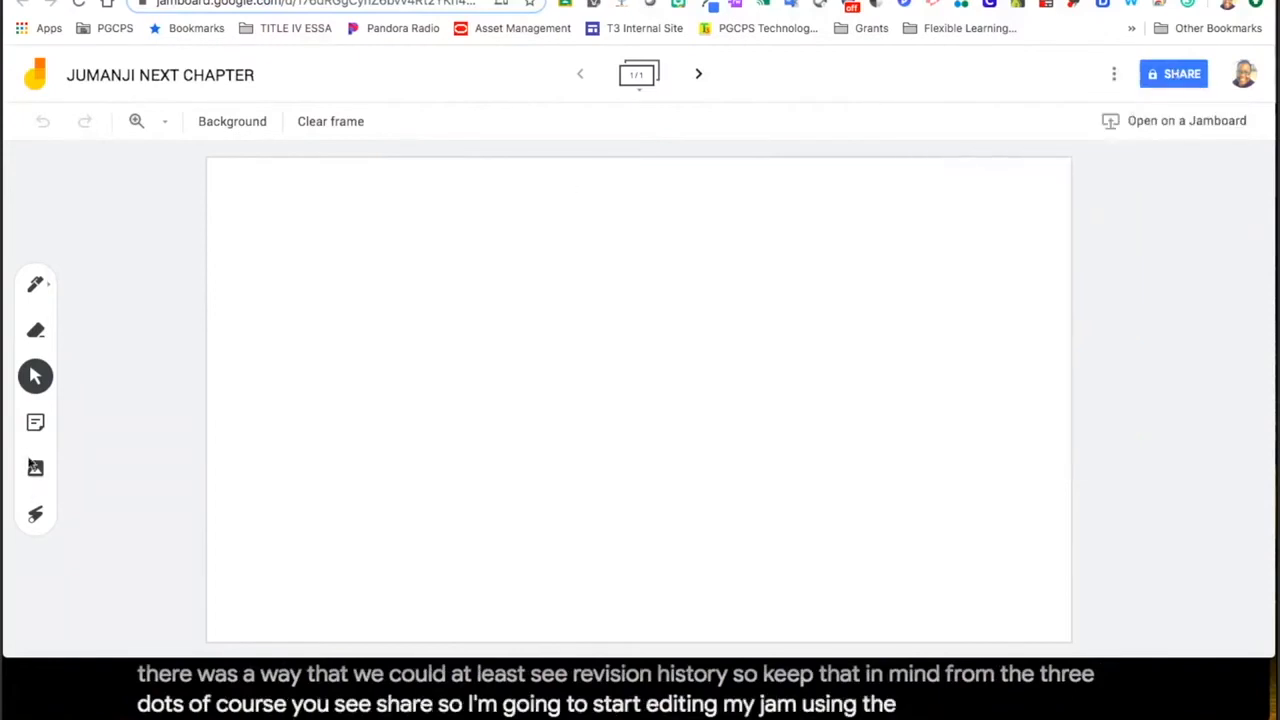
Start an orange sticky note reading "PROMPT: IF THERE WERE A NEXT CHAPTER OF A JUMANJI MOVIE, WHAT WOULD THE PLOT BE?".
{"action": "left_click", "coordinate": [35, 422]}
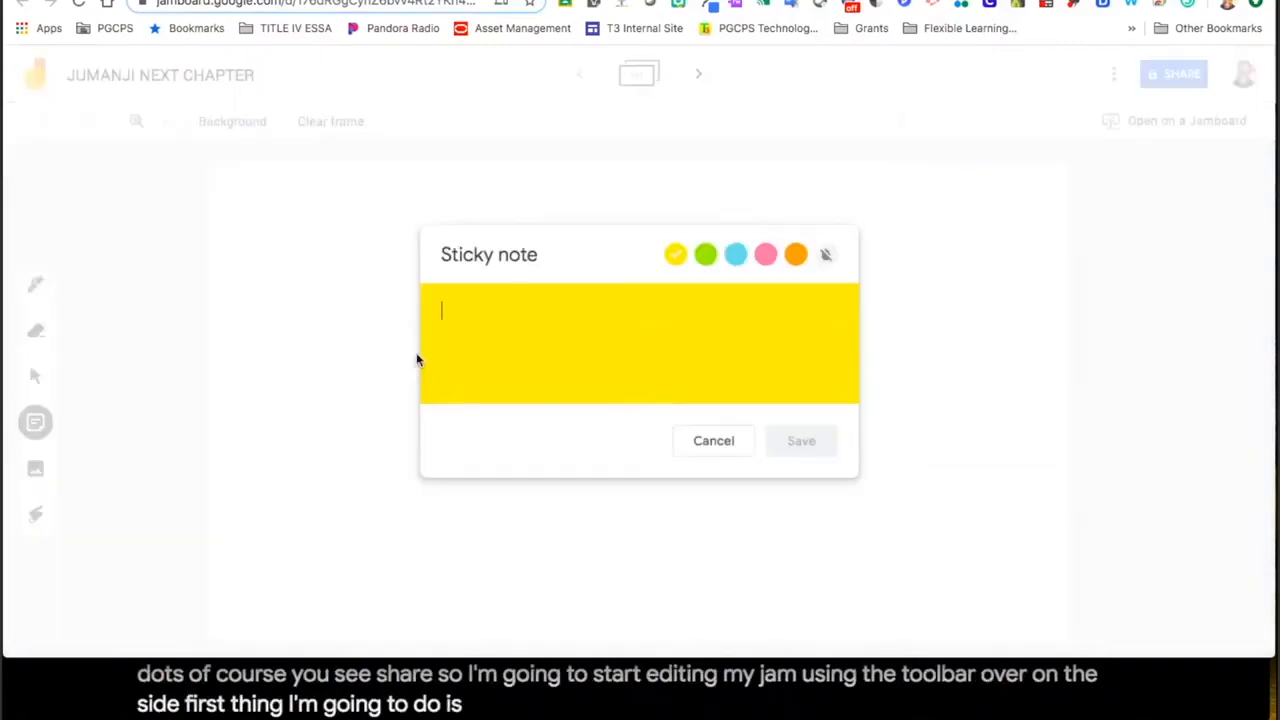
{"action": "left_click", "coordinate": [795, 254]}
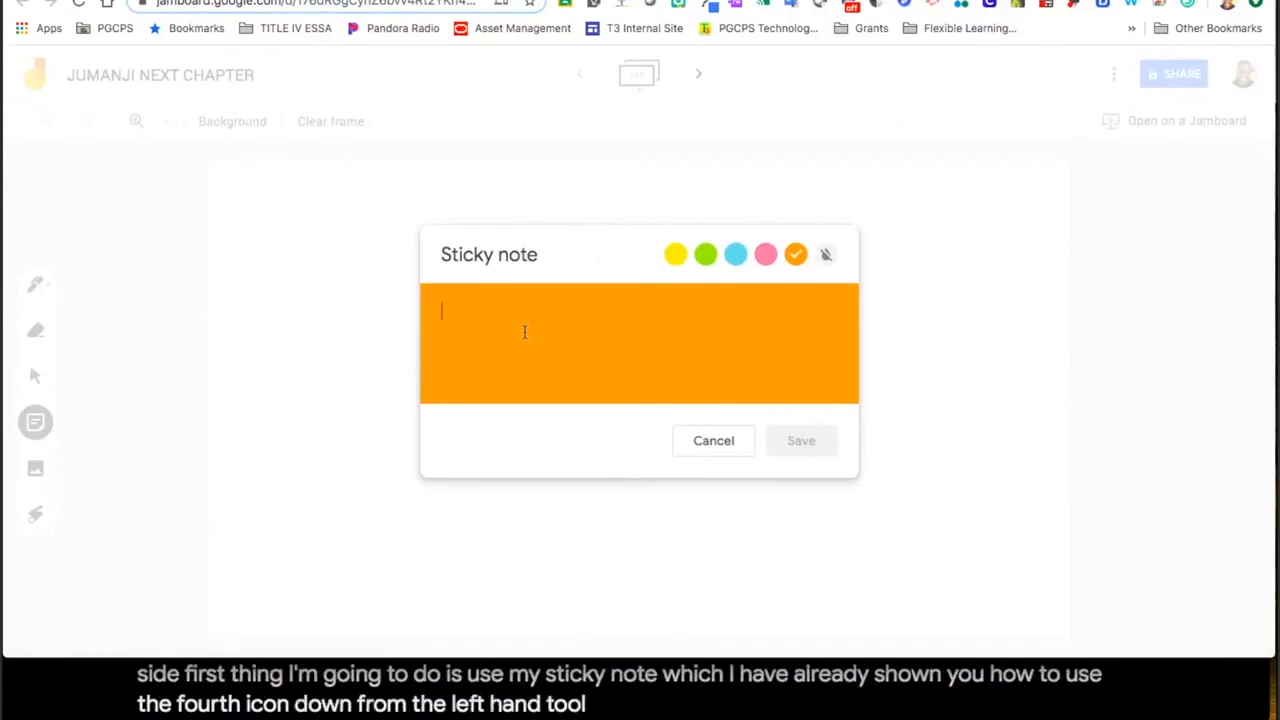
{"action": "type", "text": "PROMPT: "}
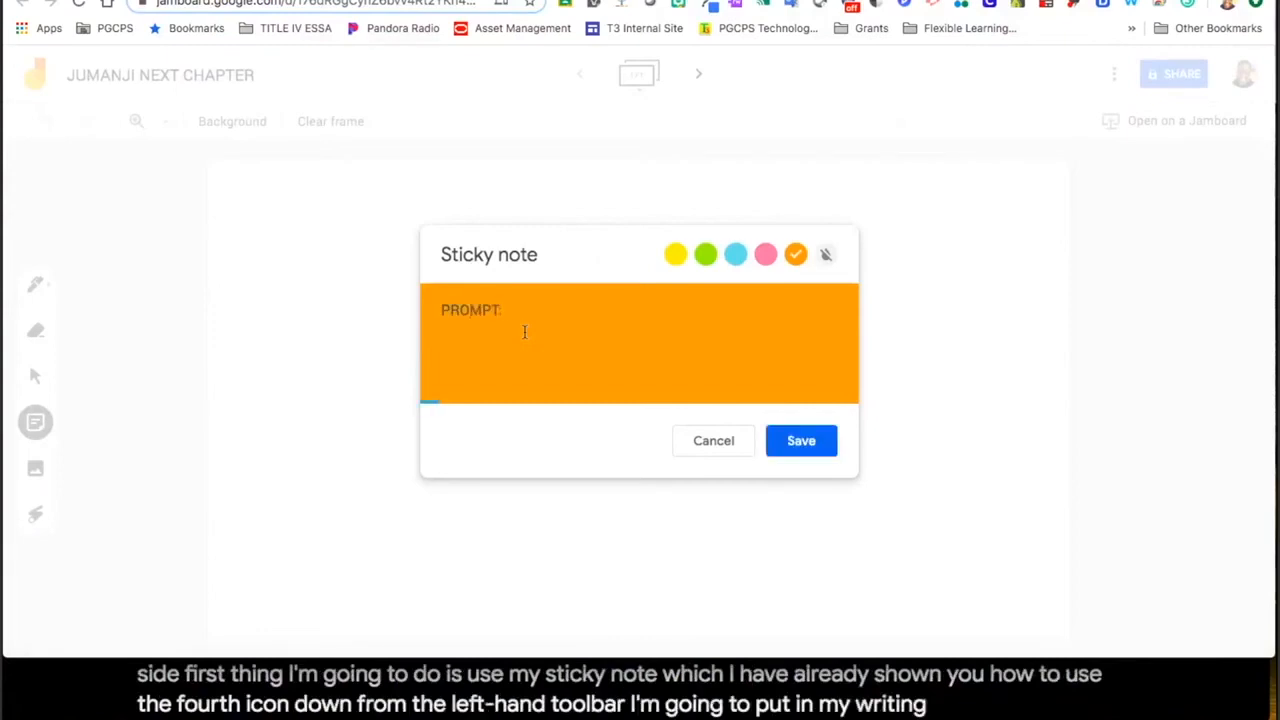
{"action": "type", "text": "IF TH"}
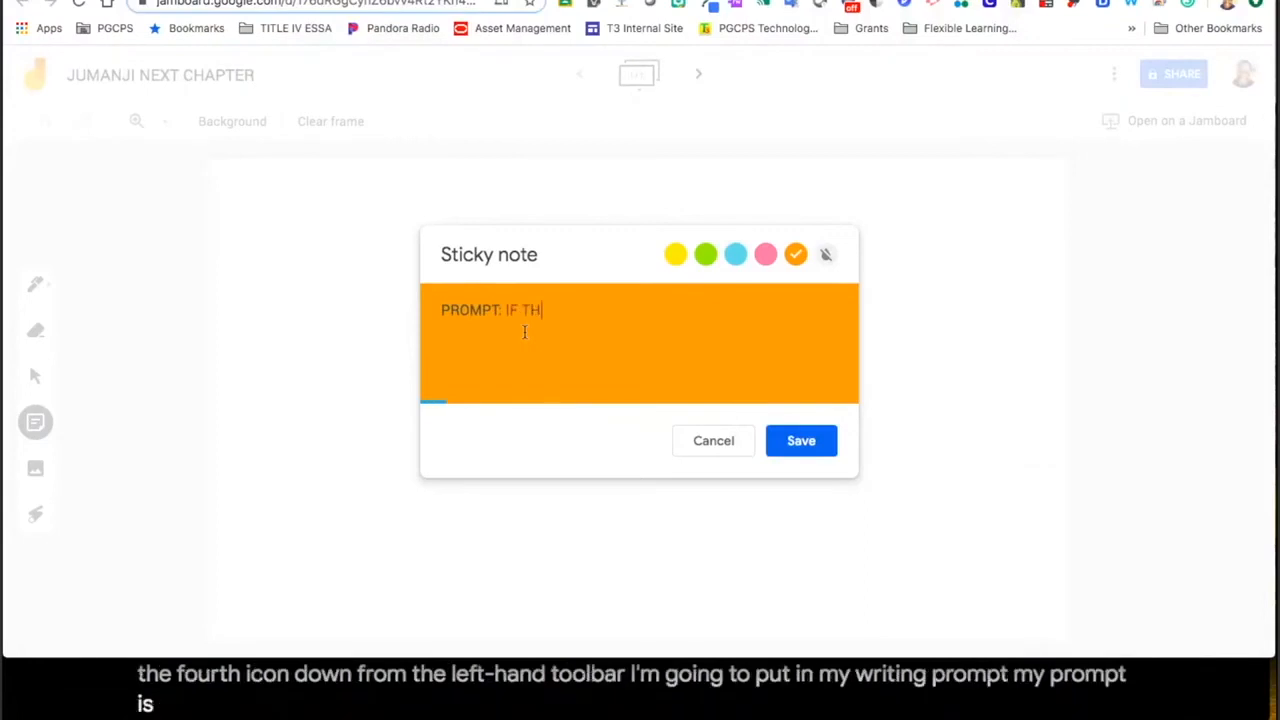
{"action": "type", "text": "ERE WERE AN"}
{"action": "key", "text": "BackSpace"}
{"action": "type", "text": "NEXT CHAPTER OF A JUMAN"}
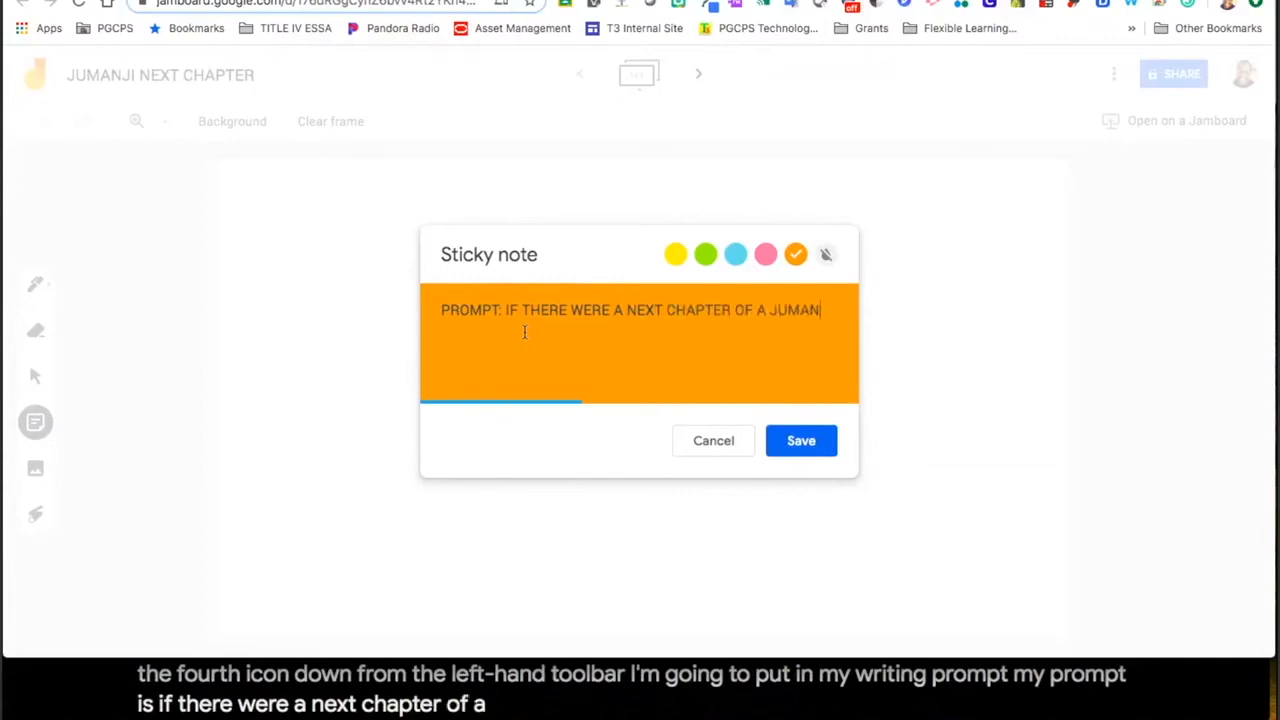
{"action": "type", "text": "JI, M"}
{"action": "key", "text": "BackSpace"}
{"action": "key", "text": "BackSpace"}
{"action": "key", "text": "BackSpace"}
{"action": "type", "text": "MOVIE"}
{"action": "type", "text": "W."}
{"action": "type", "text": " WHAT WOULD "}
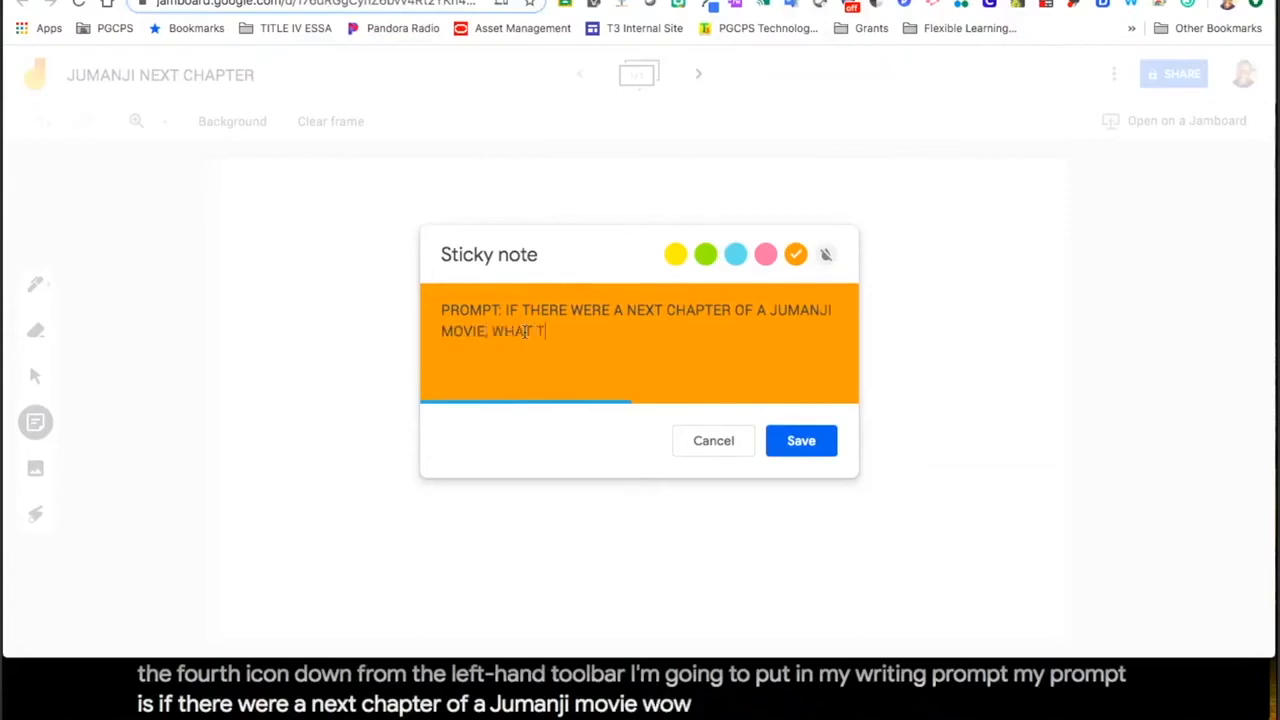
{"action": "type", "text": "THE PLOT BE?"}
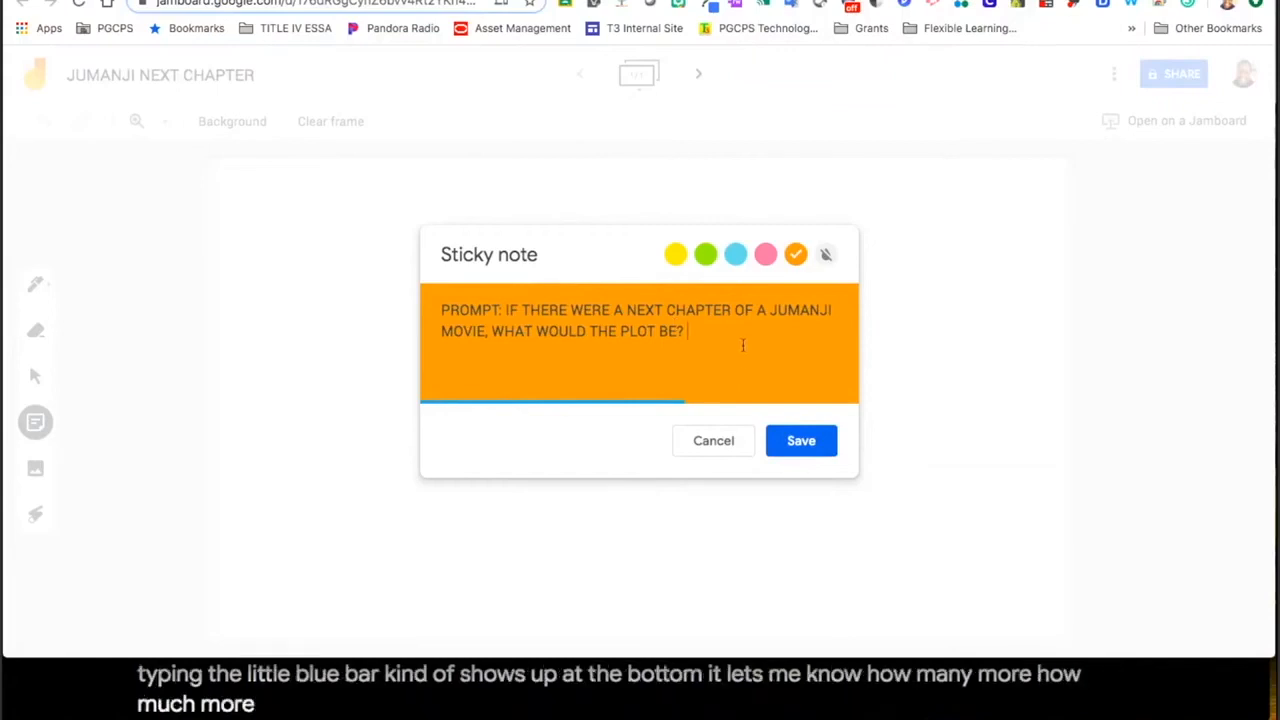
Complete the prompt with "INCLUDE CHARACTERS AND SETTING", save the sticky note, and dismiss the additional blank note.
{"action": "type", "text": "INCLUDE "}
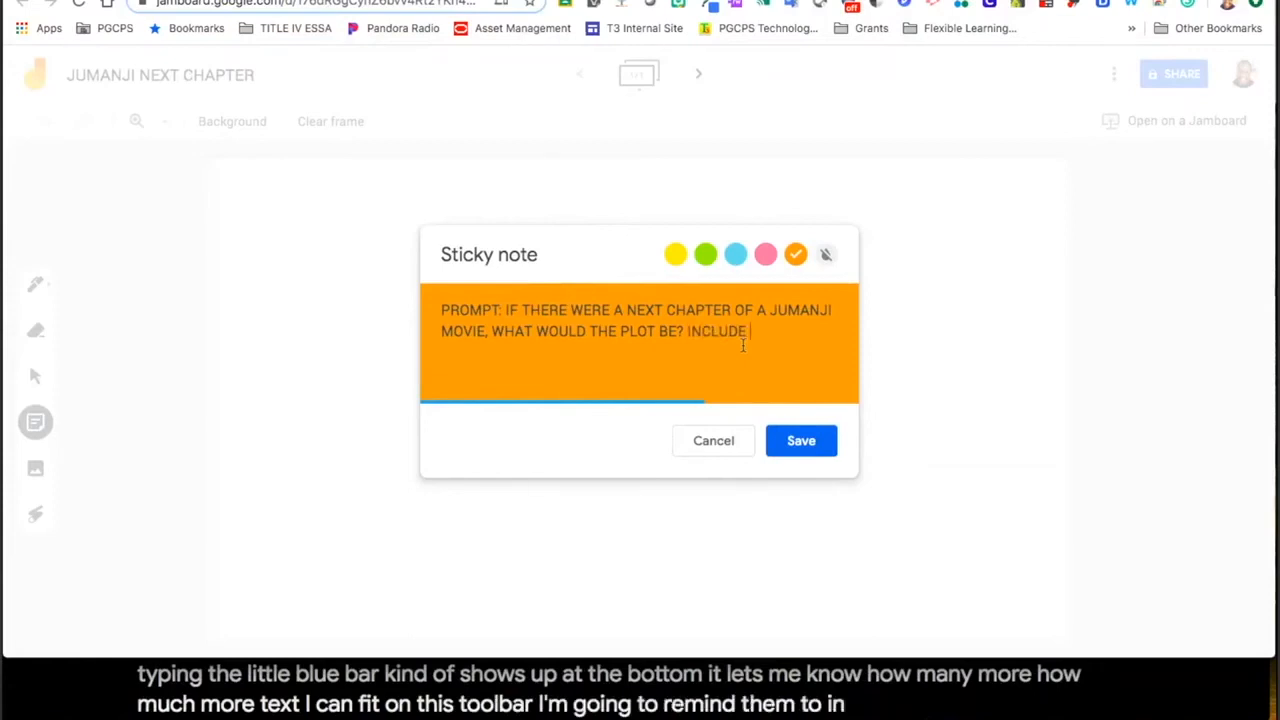
{"action": "type", "text": "CHARAT"}
{"action": "key", "text": "BackSpace"}
{"action": "type", "text": "C"}
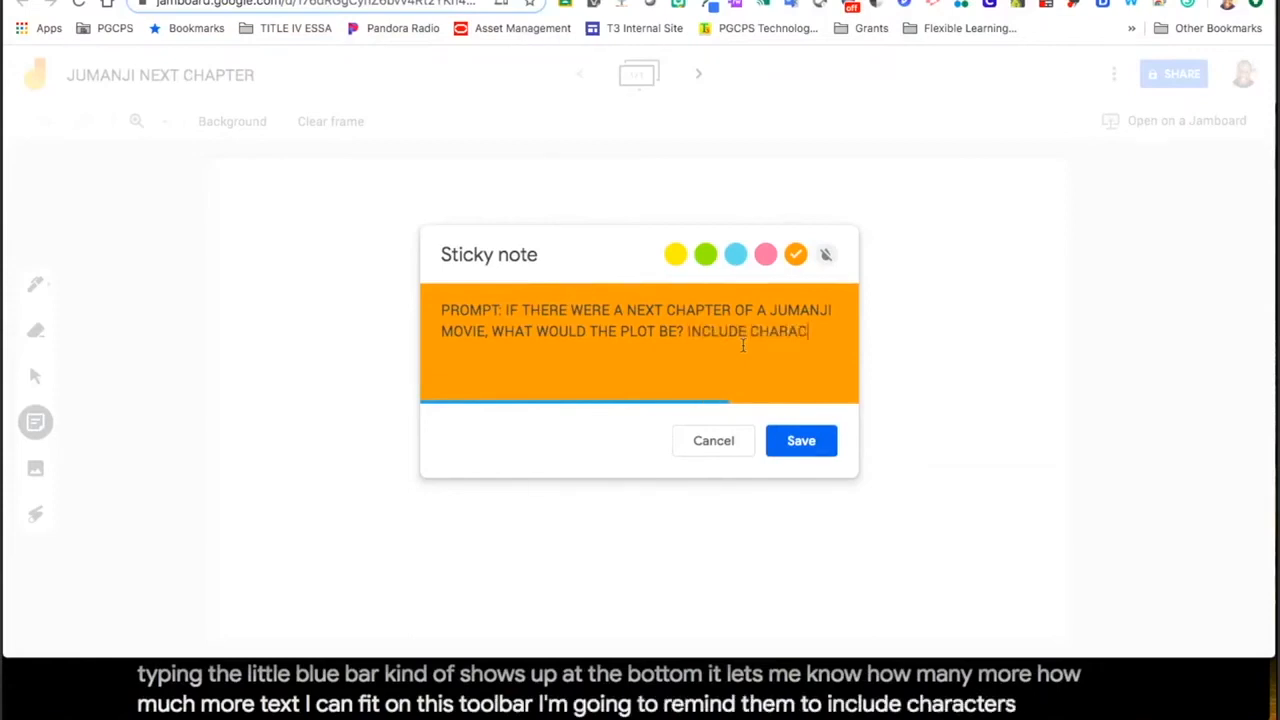
{"action": "type", "text": "TERS AND SETTING"}
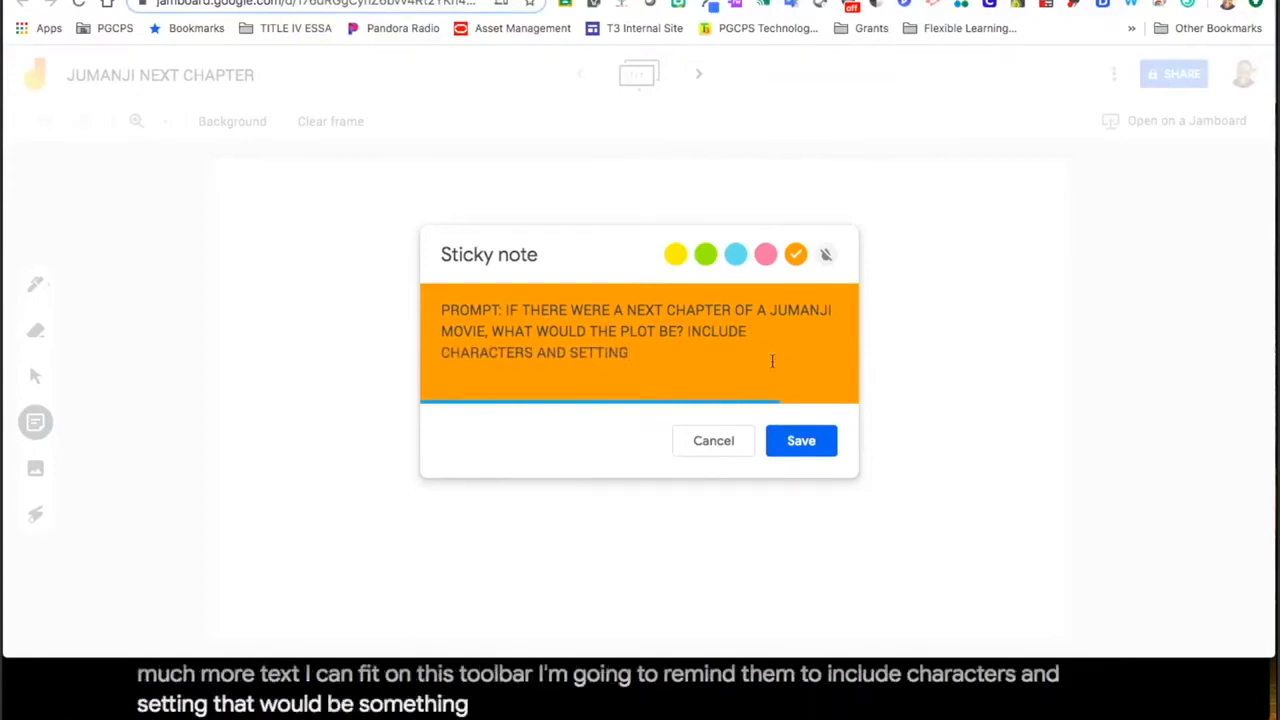
{"action": "left_click", "coordinate": [801, 443]}
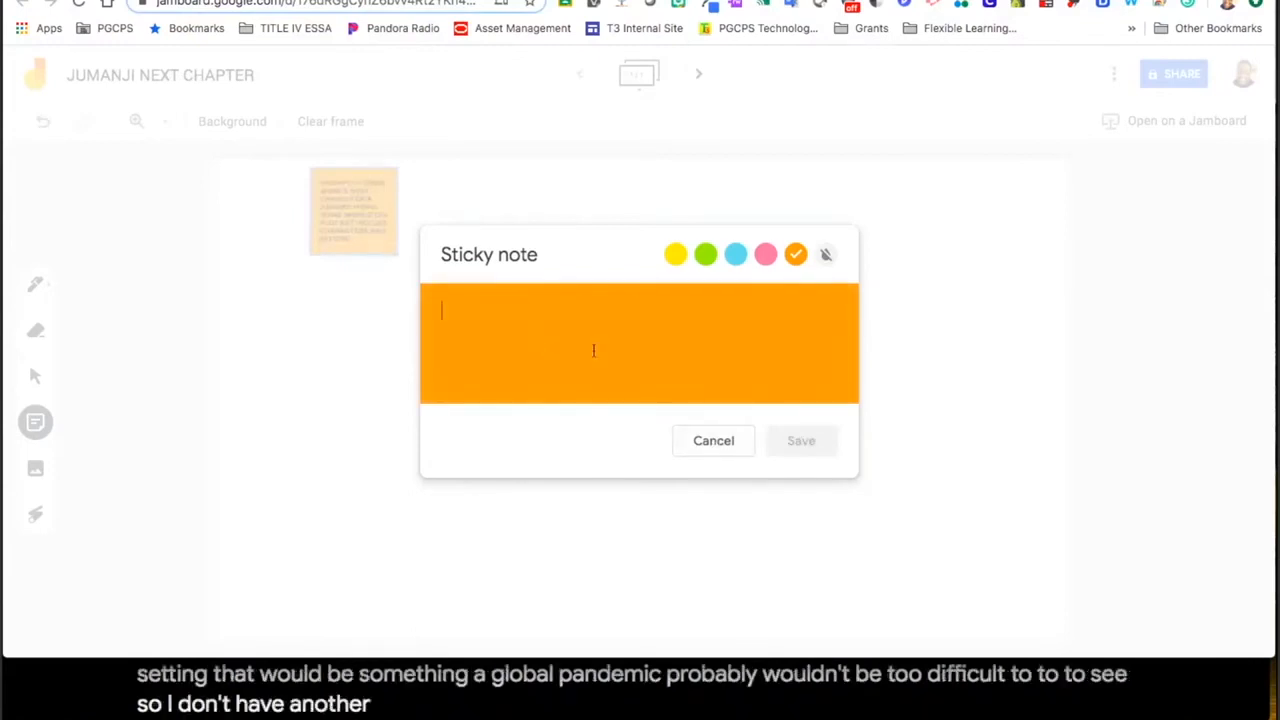
{"action": "left_click", "coordinate": [713, 440]}
Enlarge the prompt sticky note to about twice its size and place it near the frame's upper-left corner.
{"action": "left_click", "coordinate": [377, 222]}
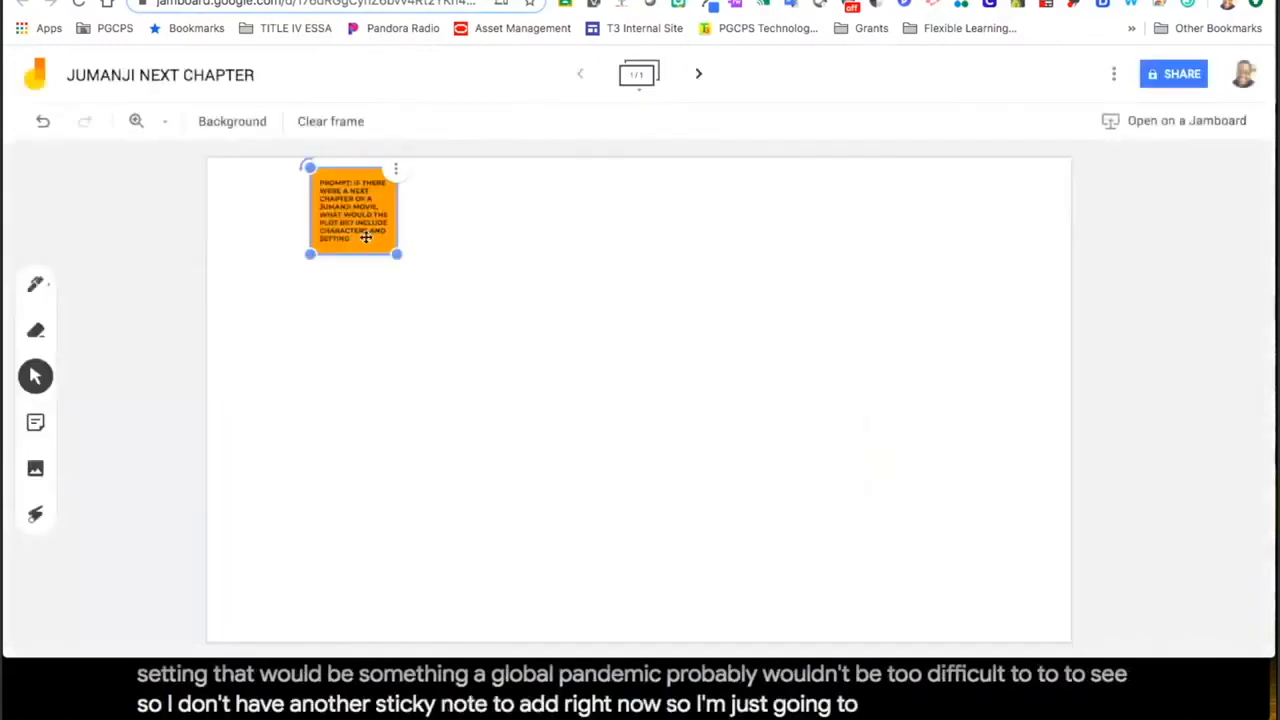
{"action": "left_click_drag", "start_coordinate": [377, 222], "coordinate": [331, 203]}
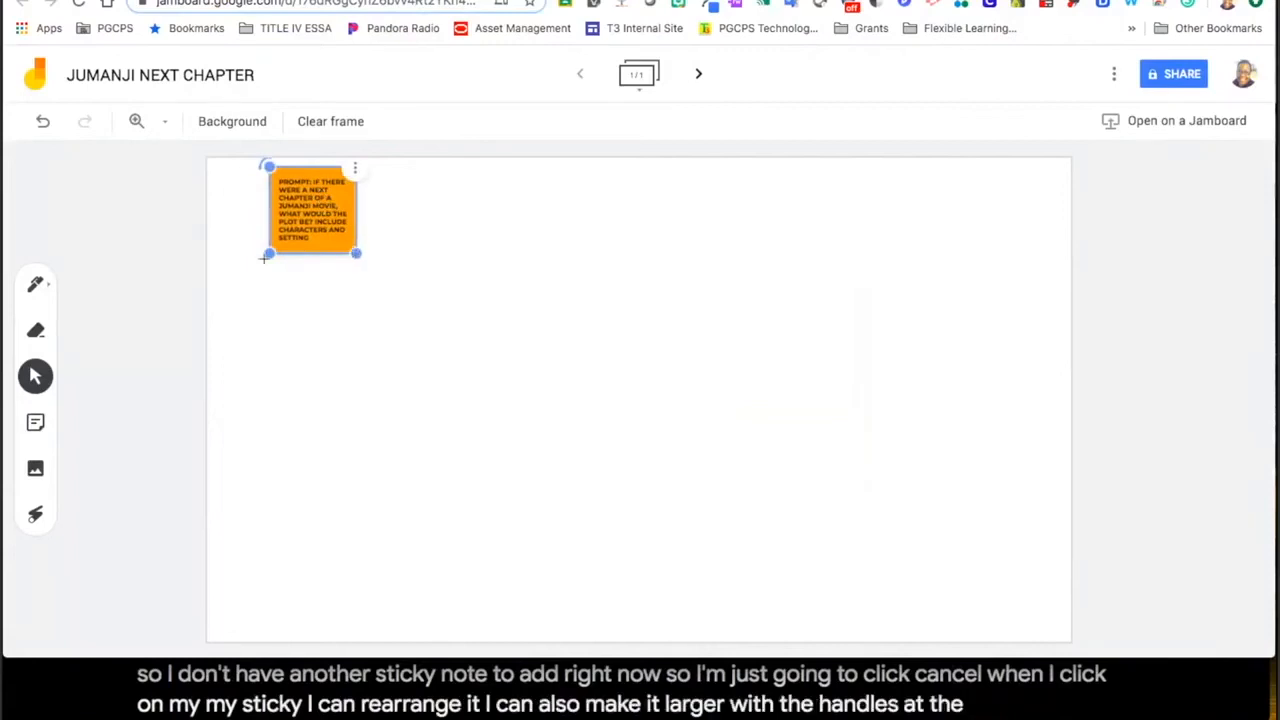
{"action": "left_click_drag", "start_coordinate": [356, 253], "coordinate": [443, 340]}
{"action": "left_click_drag", "start_coordinate": [387, 293], "coordinate": [355, 314]}
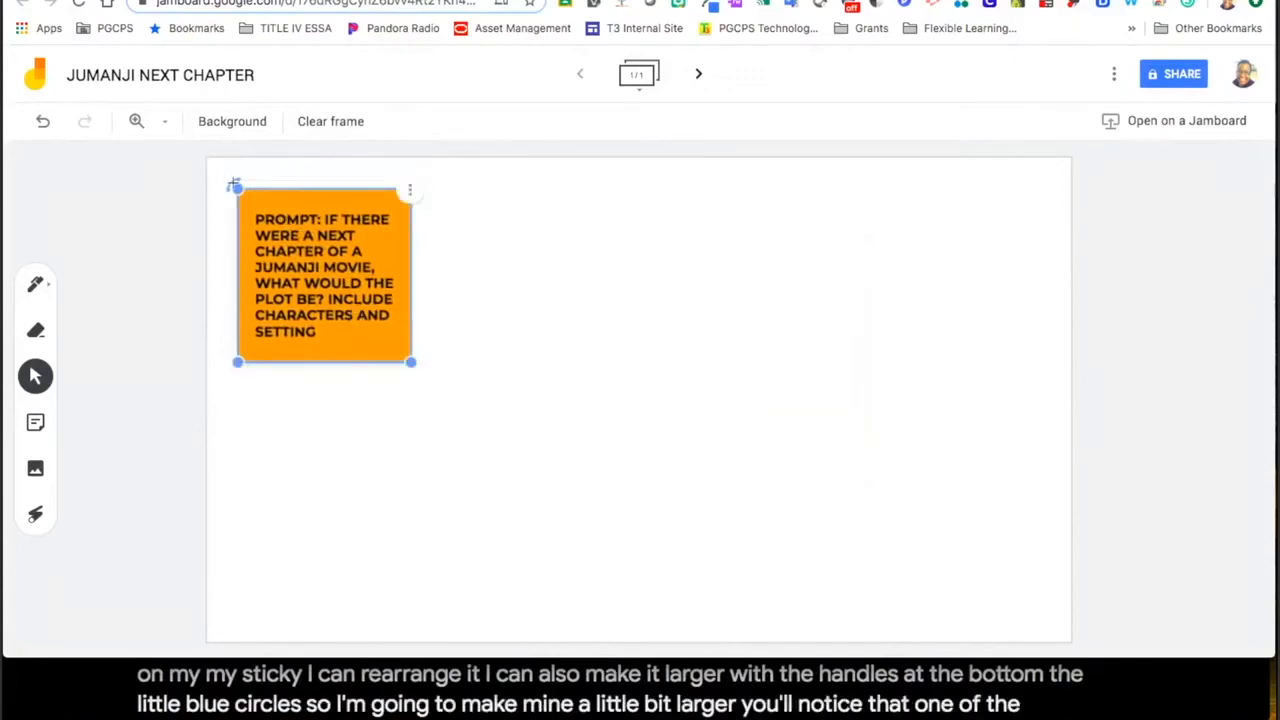
Check the sticky note's rotation handle and its edit, duplicate and delete options.
{"action": "mouse_move", "coordinate": [234, 187]}
{"action": "left_mouse_down"}
{"action": "mouse_move", "coordinate": [212, 222]}
{"action": "mouse_move", "coordinate": [257, 182]}
{"action": "mouse_move", "coordinate": [223, 199]}
{"action": "mouse_move", "coordinate": [251, 181]}
{"action": "mouse_move", "coordinate": [240, 189]}
{"action": "left_mouse_up"}
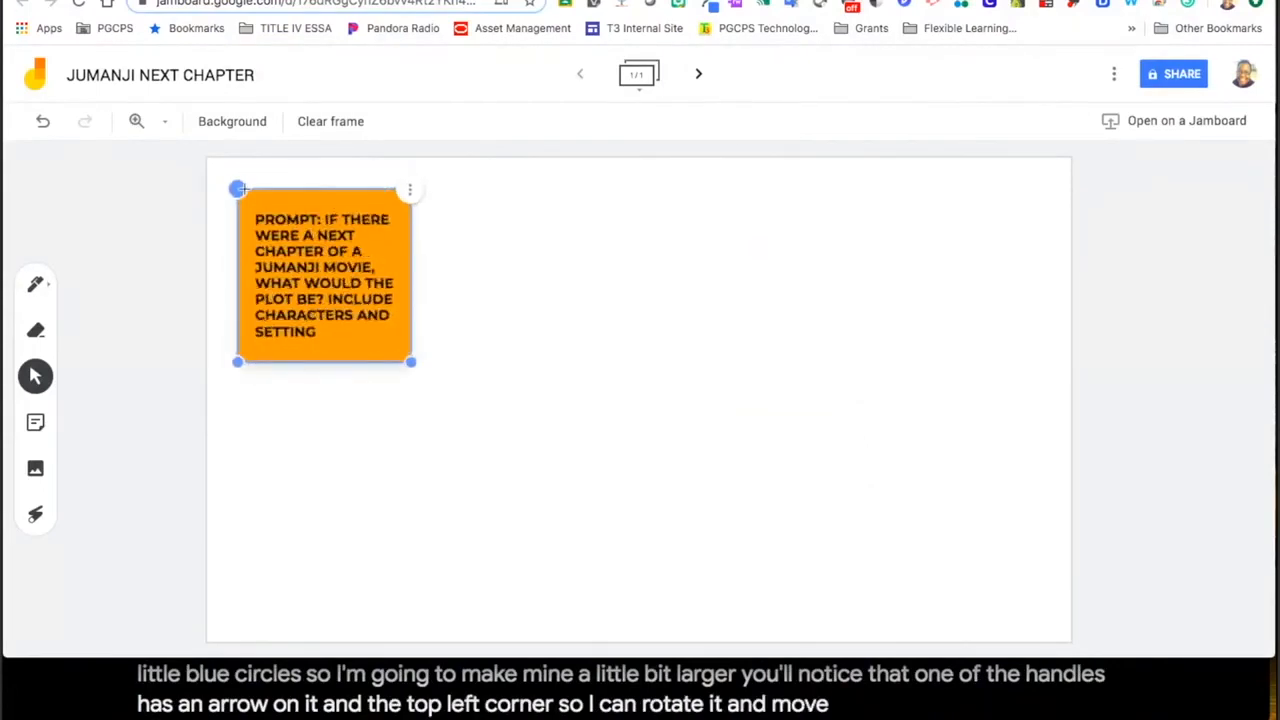
{"action": "left_click", "coordinate": [410, 193]}
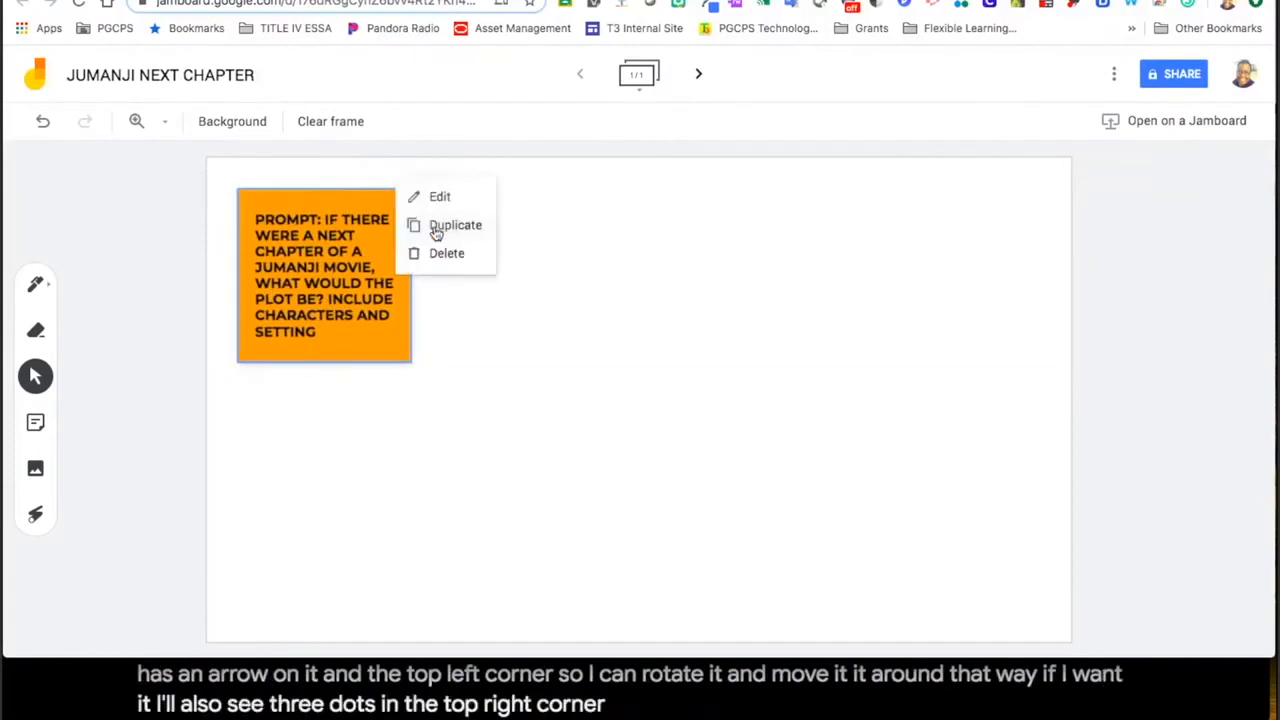
{"action": "left_click", "coordinate": [483, 352]}
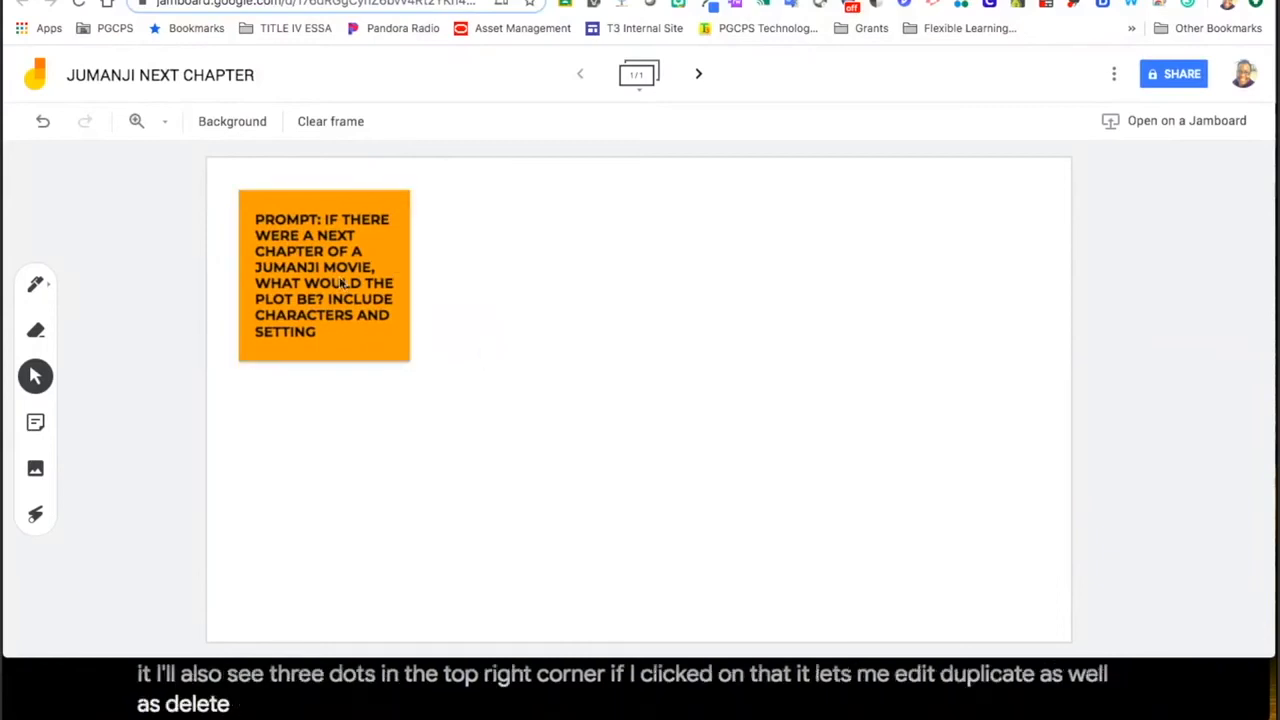
Start adding an image to the frame and search Google Images for "JUMANJI".
{"action": "left_click", "coordinate": [35, 469]}
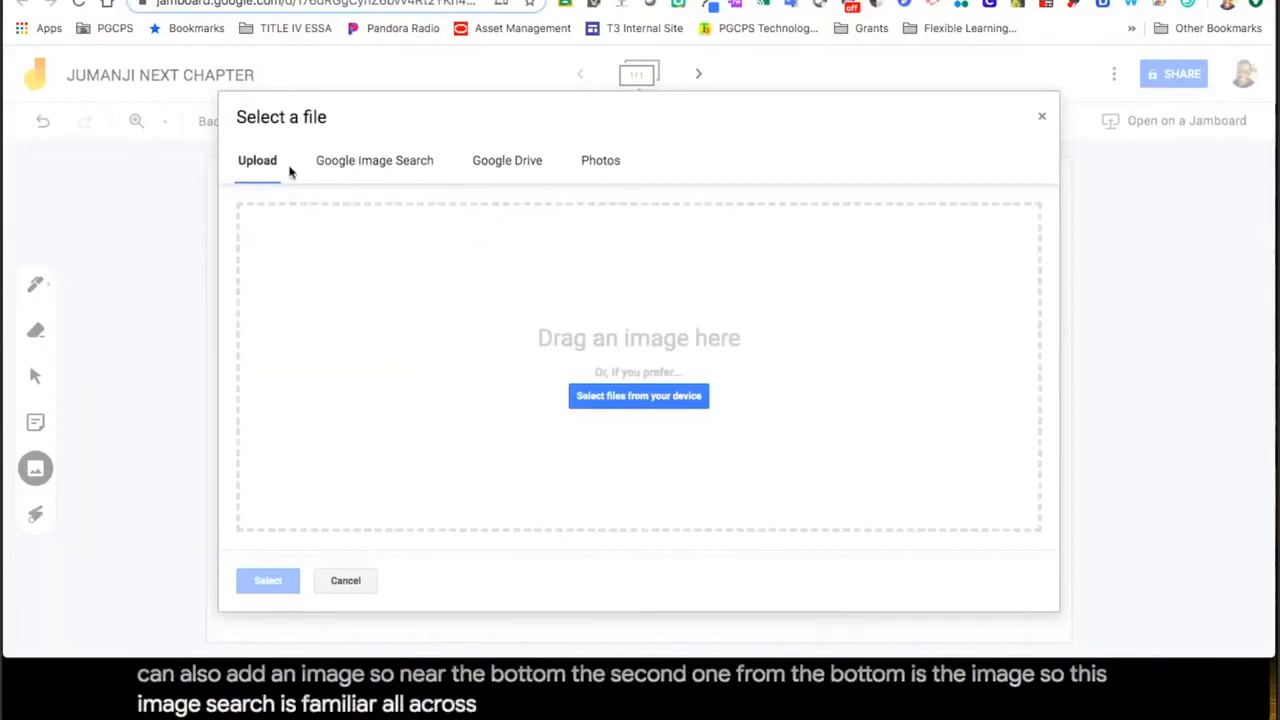
{"action": "left_click", "coordinate": [387, 163]}
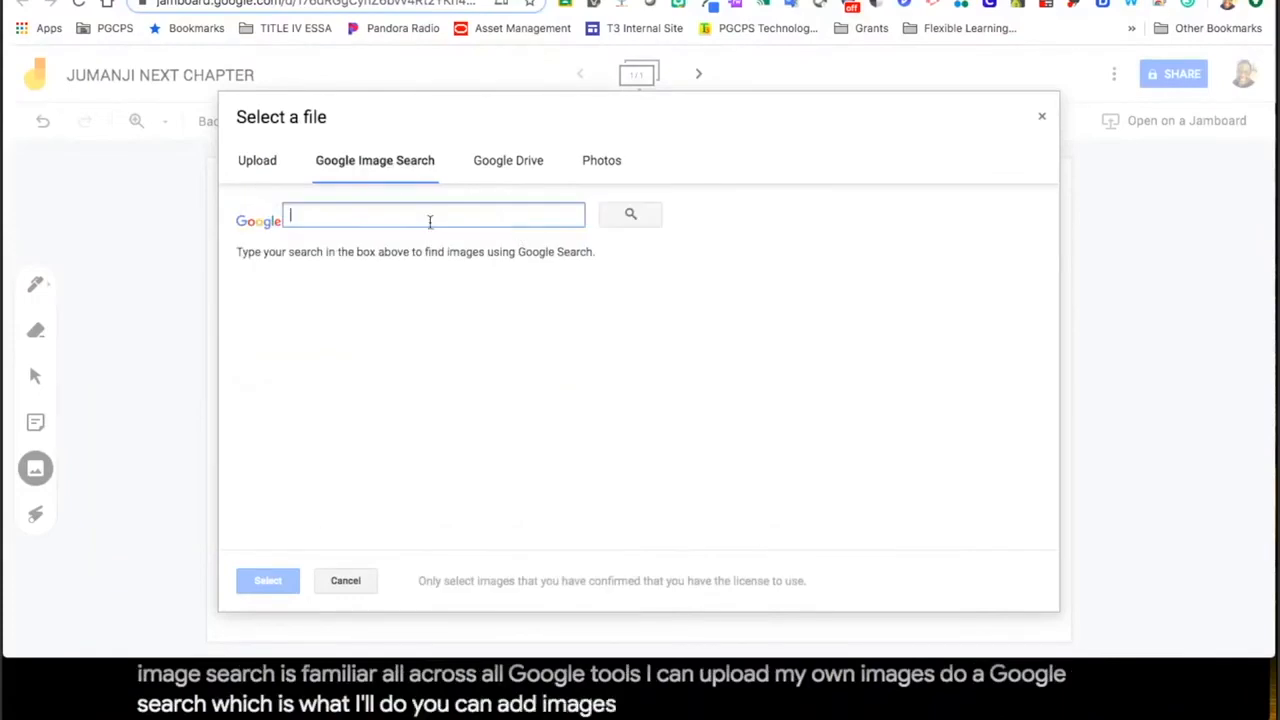
{"action": "type", "text": "JUMAN"}
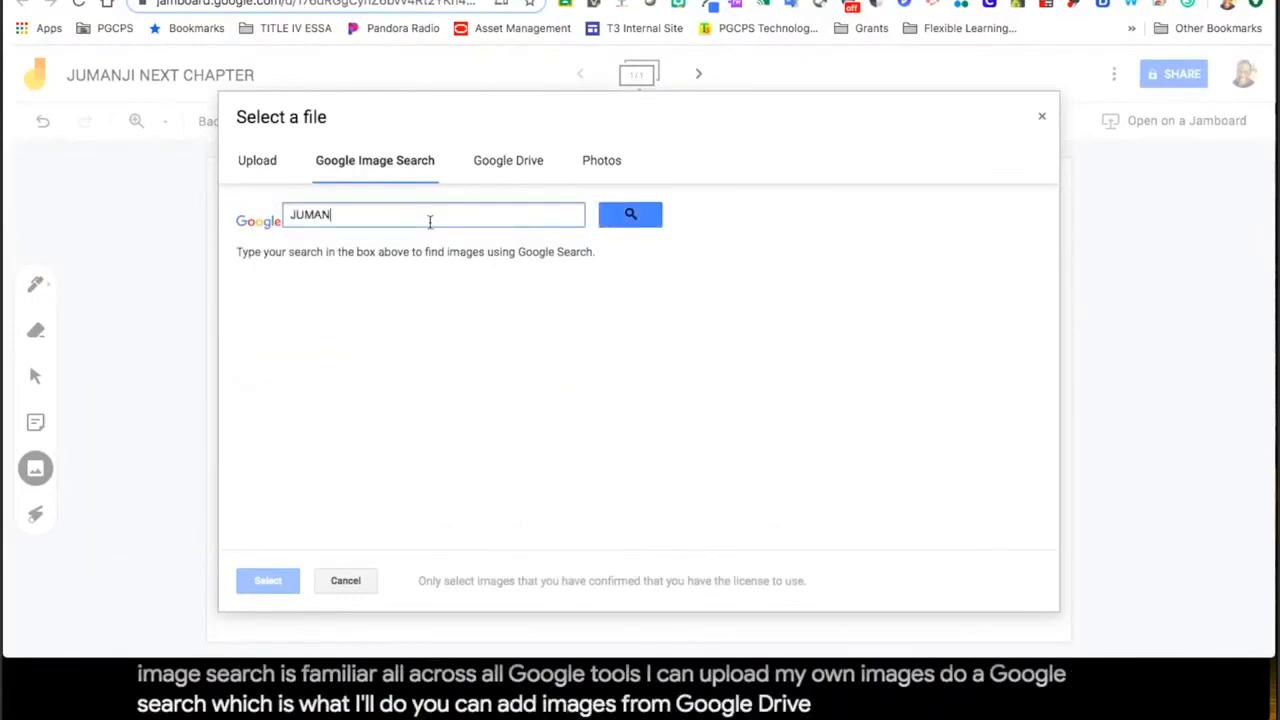
{"action": "type", "text": "JI"}
{"action": "key", "text": "Return"}
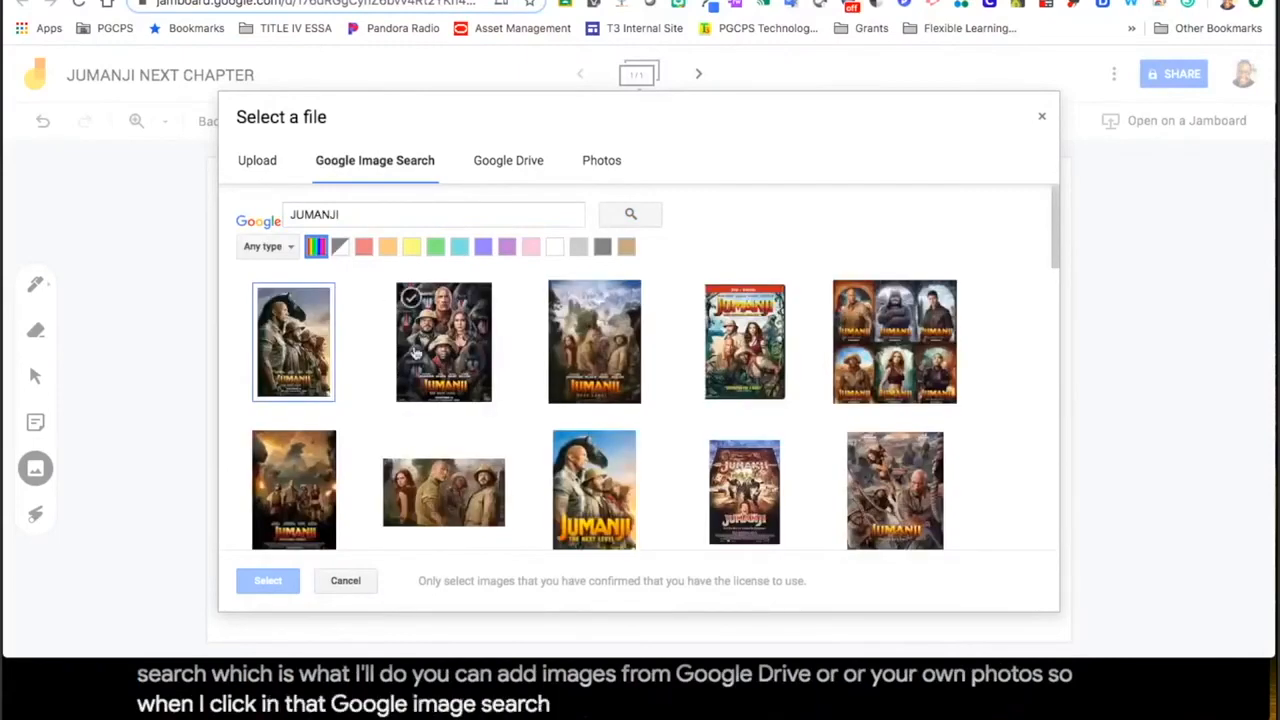
Insert the "Jumanji: The Next Level" DVD cover showing four characters in the jungle and place it below the sticky note.
{"action": "scroll", "coordinate": [415, 352], "scroll_direction": "down", "scroll_amount": 2}
{"action": "scroll", "coordinate": [415, 352], "scroll_direction": "down", "scroll_amount": 3}
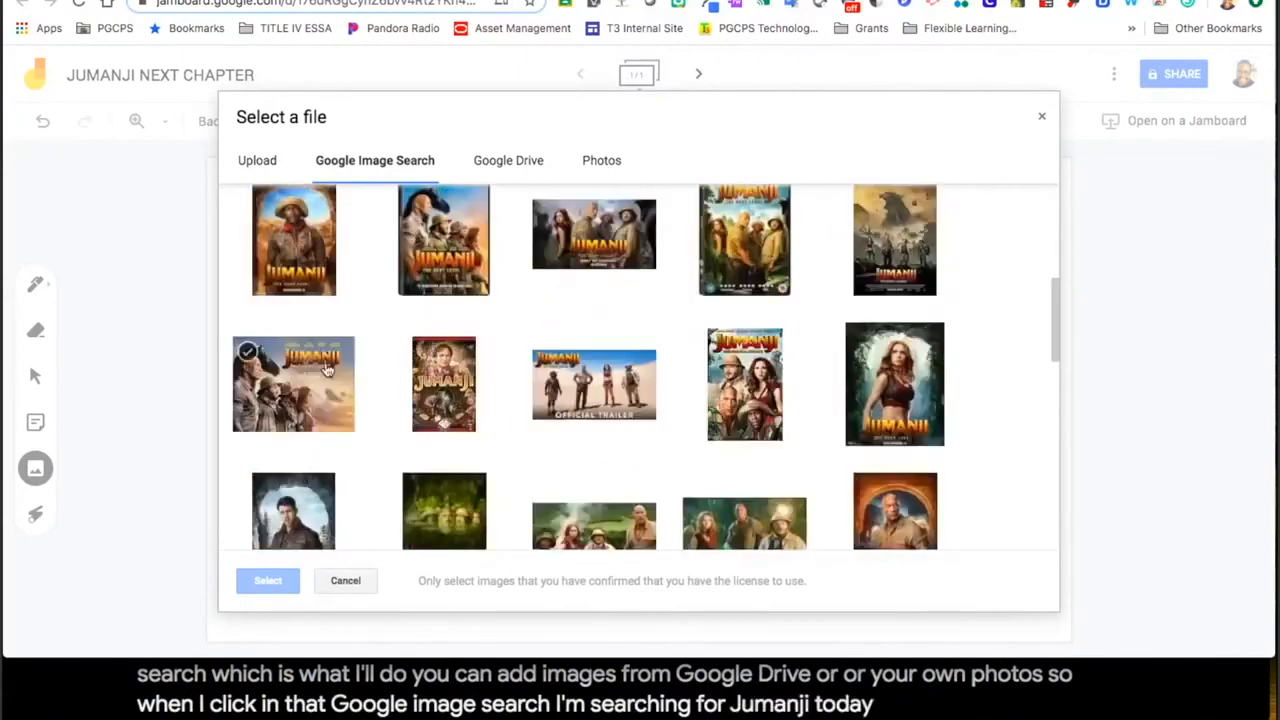
{"action": "scroll", "coordinate": [695, 398], "scroll_direction": "up", "scroll_amount": 1}
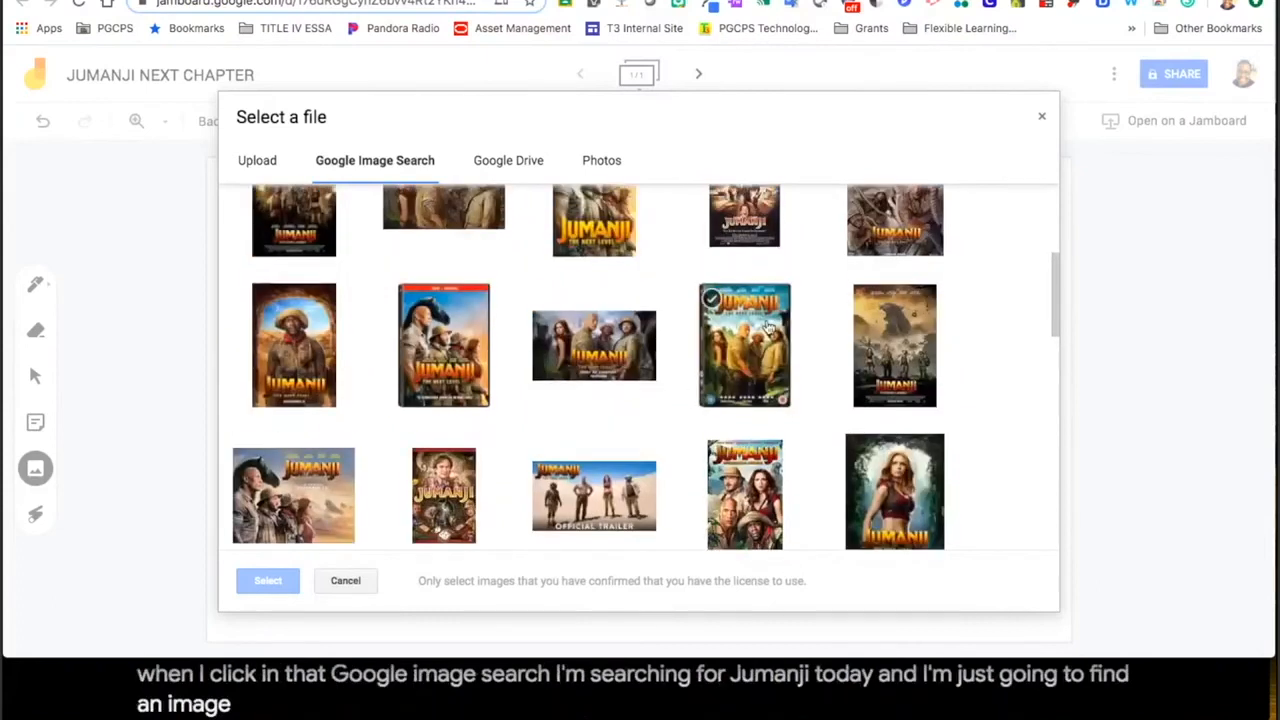
{"action": "left_click", "coordinate": [768, 328]}
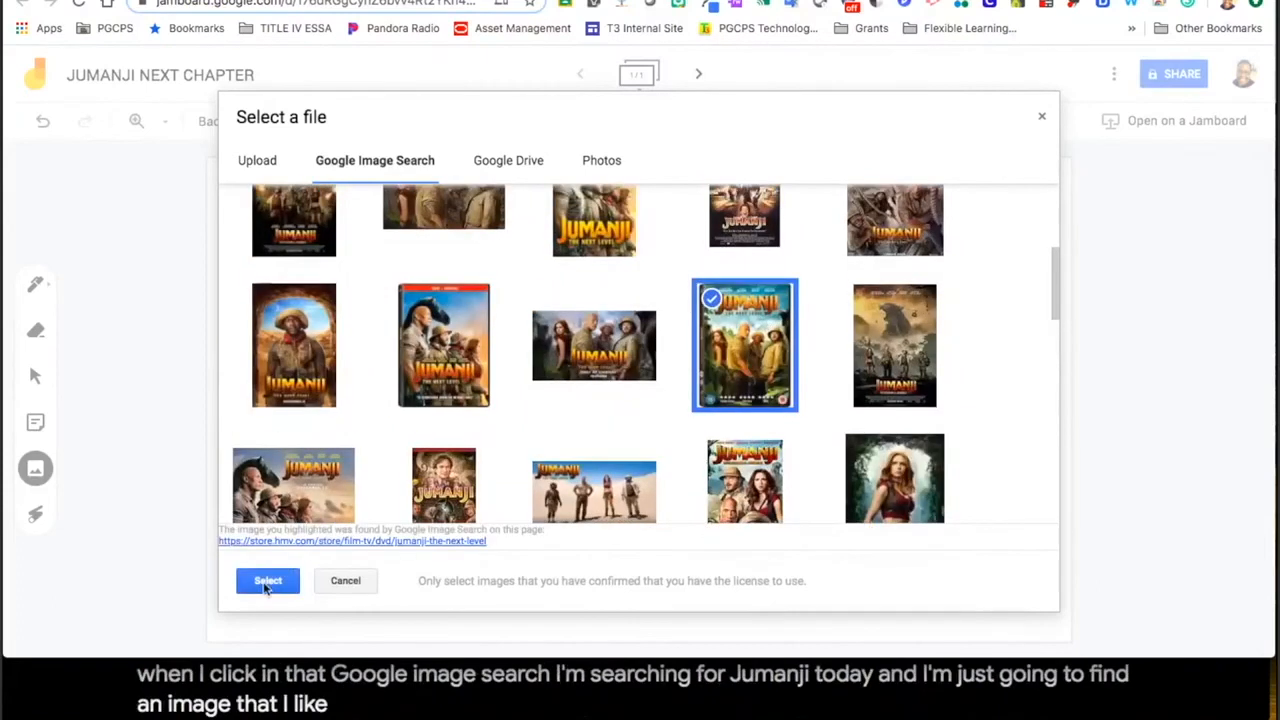
{"action": "left_click", "coordinate": [267, 583]}
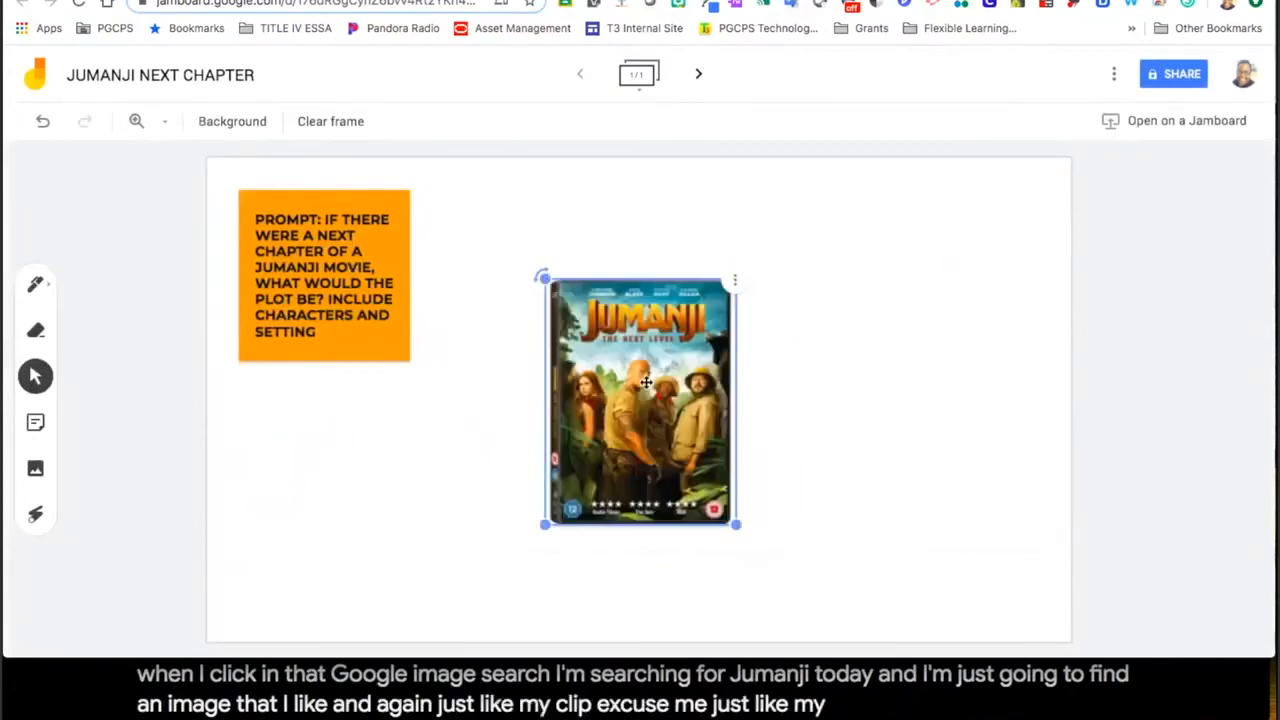
{"action": "left_click_drag", "start_coordinate": [624, 353], "coordinate": [336, 484]}
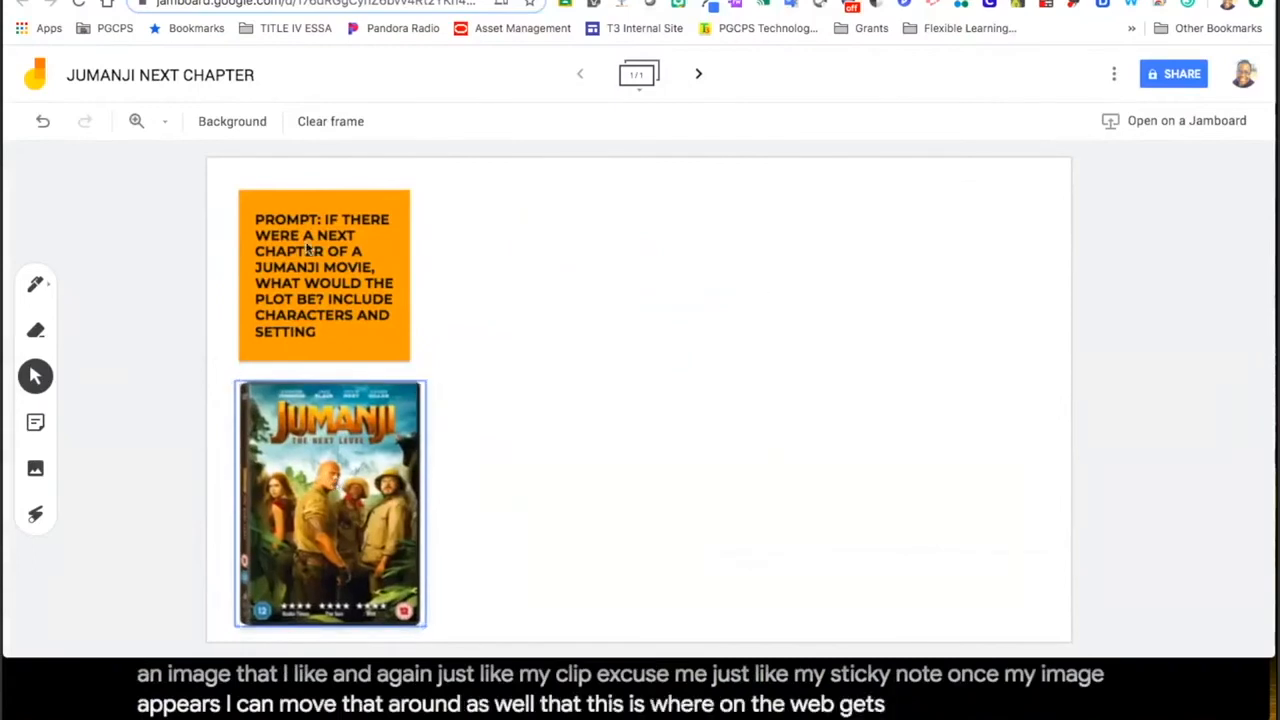
With the black pen, draw a large oval in the middle of the frame and handwrite "Characters" inside it.
{"action": "left_click", "coordinate": [34, 281]}
{"action": "left_click", "coordinate": [34, 281]}
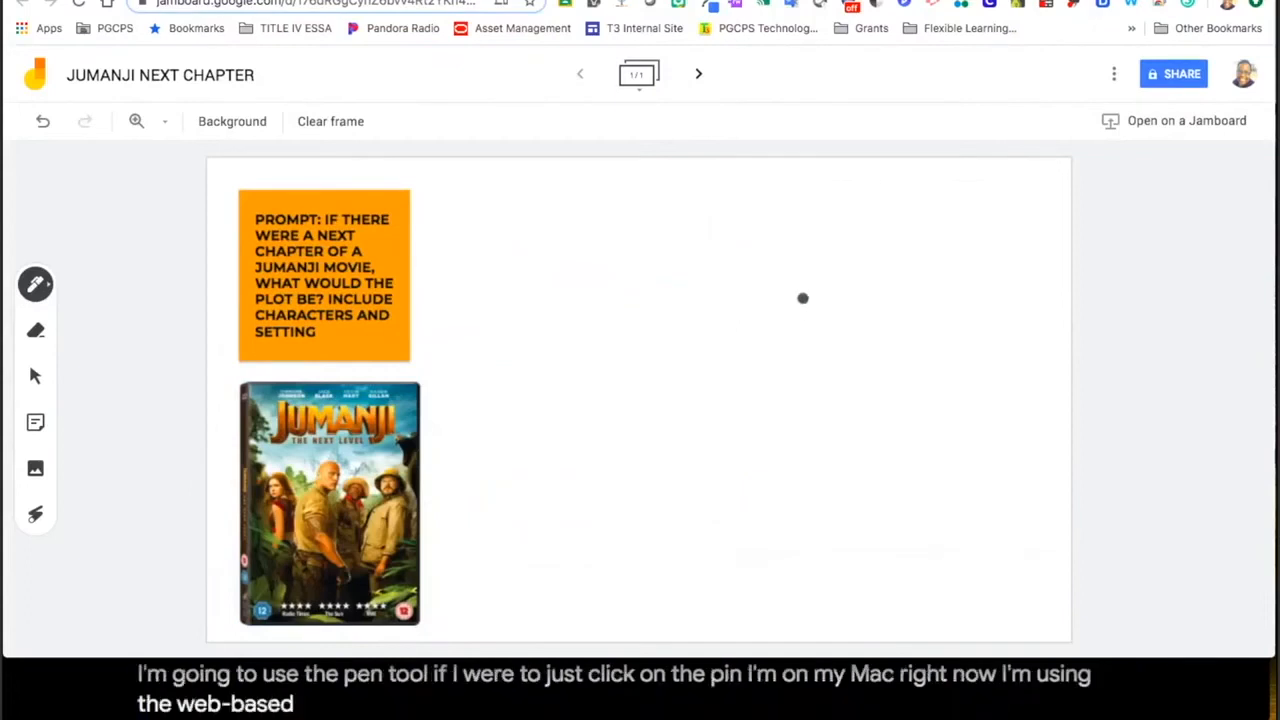
{"action": "mouse_move", "coordinate": [802, 298]}
{"action": "left_mouse_down"}
{"action": "mouse_move", "coordinate": [549, 300]}
{"action": "mouse_move", "coordinate": [823, 386]}
{"action": "mouse_move", "coordinate": [818, 306]}
{"action": "mouse_move", "coordinate": [749, 289]}
{"action": "left_mouse_up"}
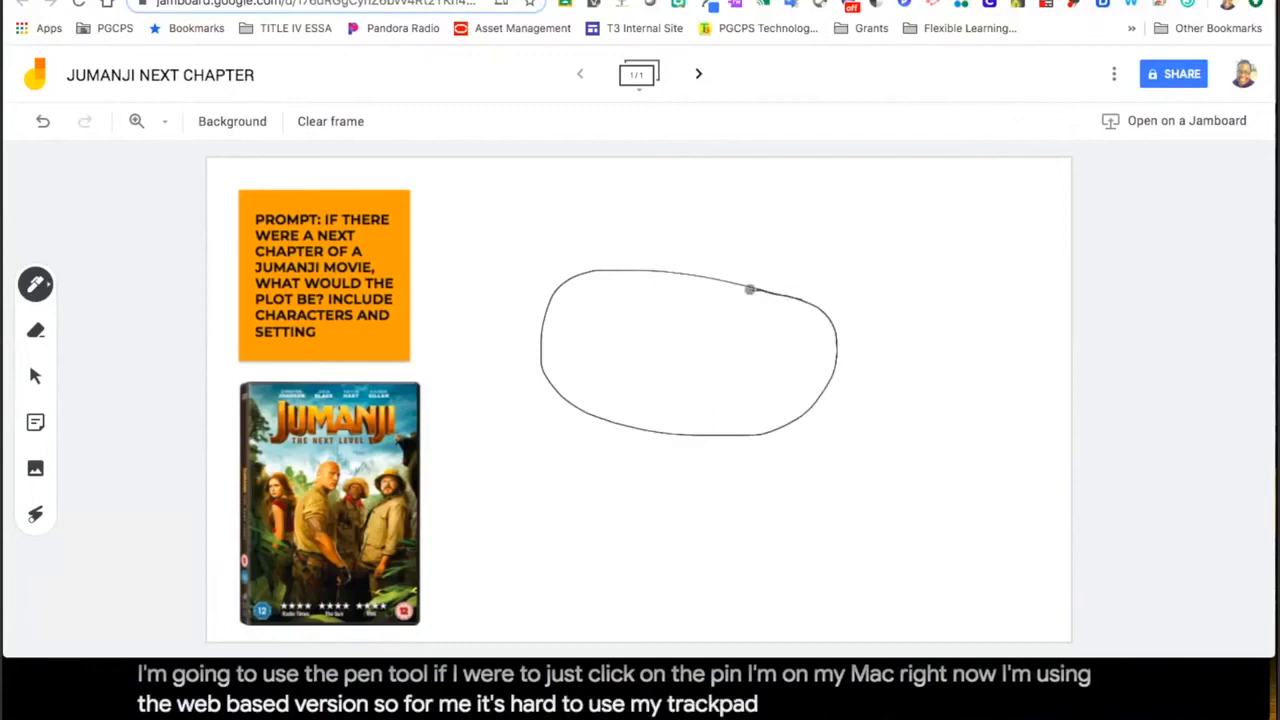
{"action": "mouse_move", "coordinate": [587, 320]}
{"action": "left_mouse_down"}
{"action": "mouse_move", "coordinate": [568, 366]}
{"action": "mouse_move", "coordinate": [590, 349]}
{"action": "mouse_move", "coordinate": [623, 351]}
{"action": "mouse_move", "coordinate": [632, 372]}
{"action": "mouse_move", "coordinate": [652, 342]}
{"action": "mouse_move", "coordinate": [664, 383]}
{"action": "mouse_move", "coordinate": [688, 344]}
{"action": "mouse_move", "coordinate": [714, 380]}
{"action": "mouse_move", "coordinate": [745, 387]}
{"action": "left_mouse_up"}
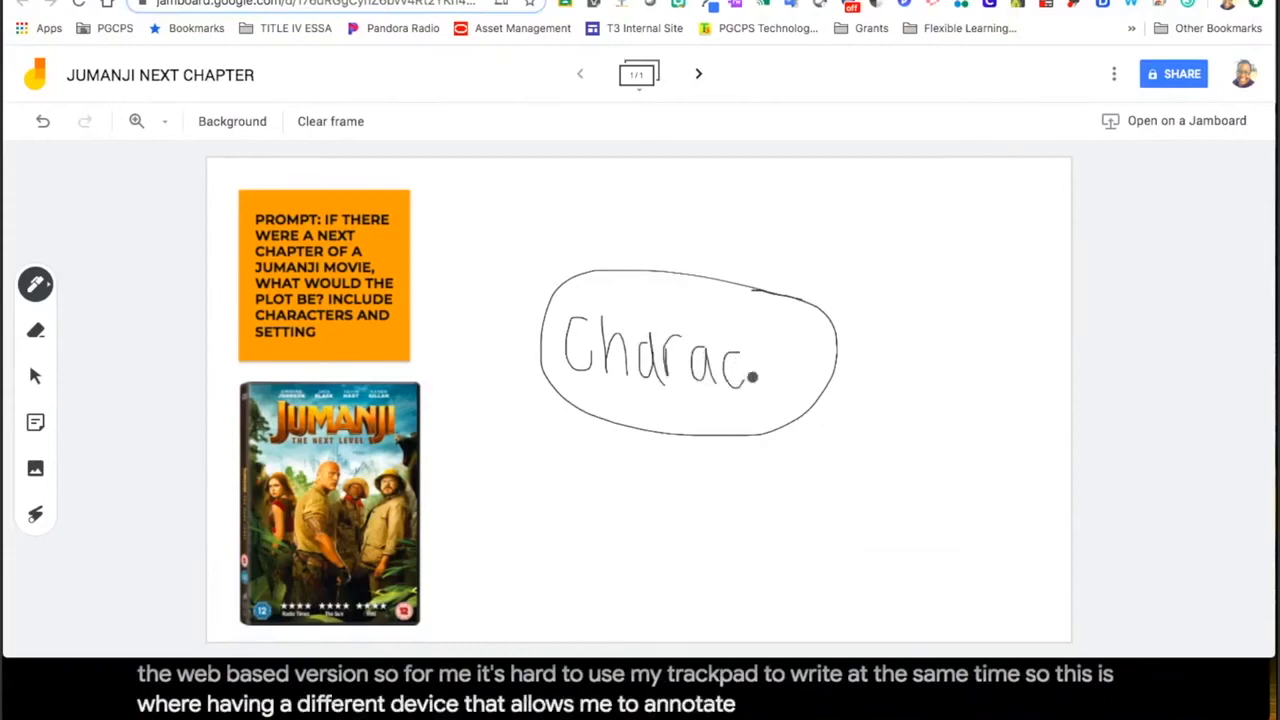
{"action": "mouse_move", "coordinate": [759, 304]}
{"action": "left_mouse_down"}
{"action": "mouse_move", "coordinate": [762, 390]}
{"action": "mouse_move", "coordinate": [772, 354]}
{"action": "mouse_move", "coordinate": [797, 362]}
{"action": "mouse_move", "coordinate": [791, 382]}
{"action": "mouse_move", "coordinate": [806, 390]}
{"action": "mouse_move", "coordinate": [813, 348]}
{"action": "mouse_move", "coordinate": [843, 386]}
{"action": "mouse_move", "coordinate": [820, 398]}
{"action": "left_mouse_up"}
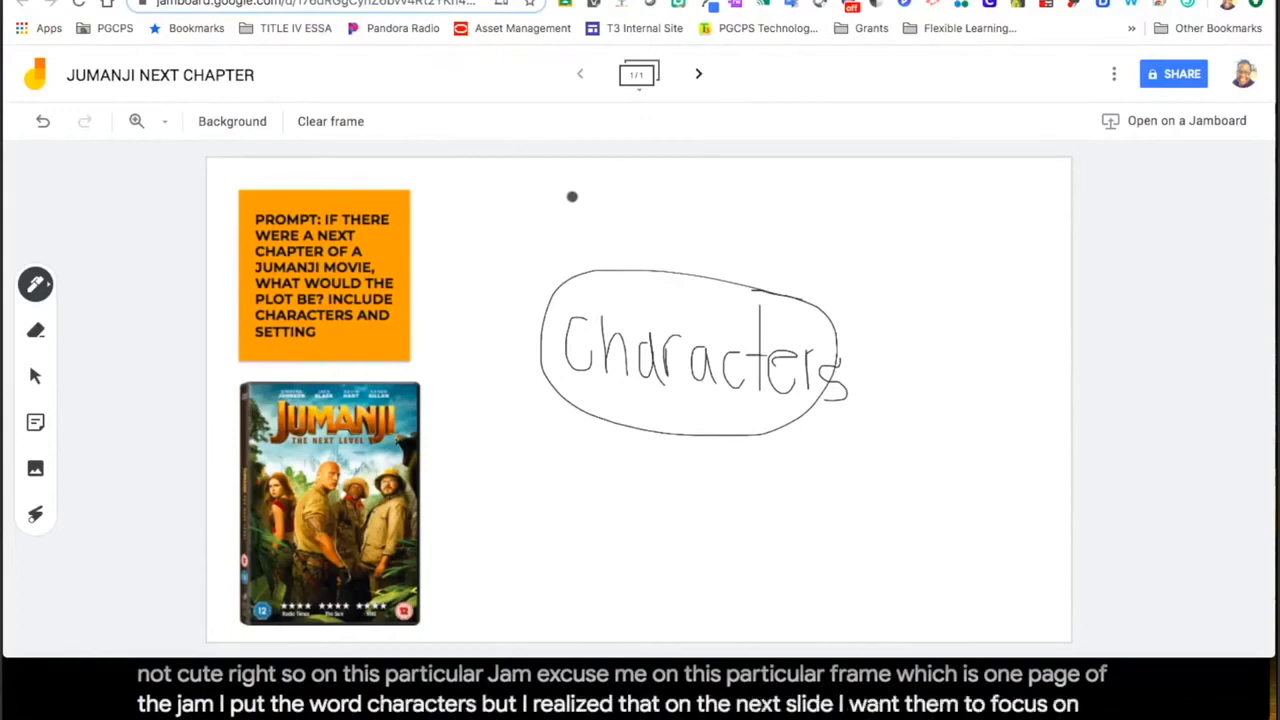
{"action": "left_click", "coordinate": [35, 285]}
{"action": "left_click", "coordinate": [35, 285]}
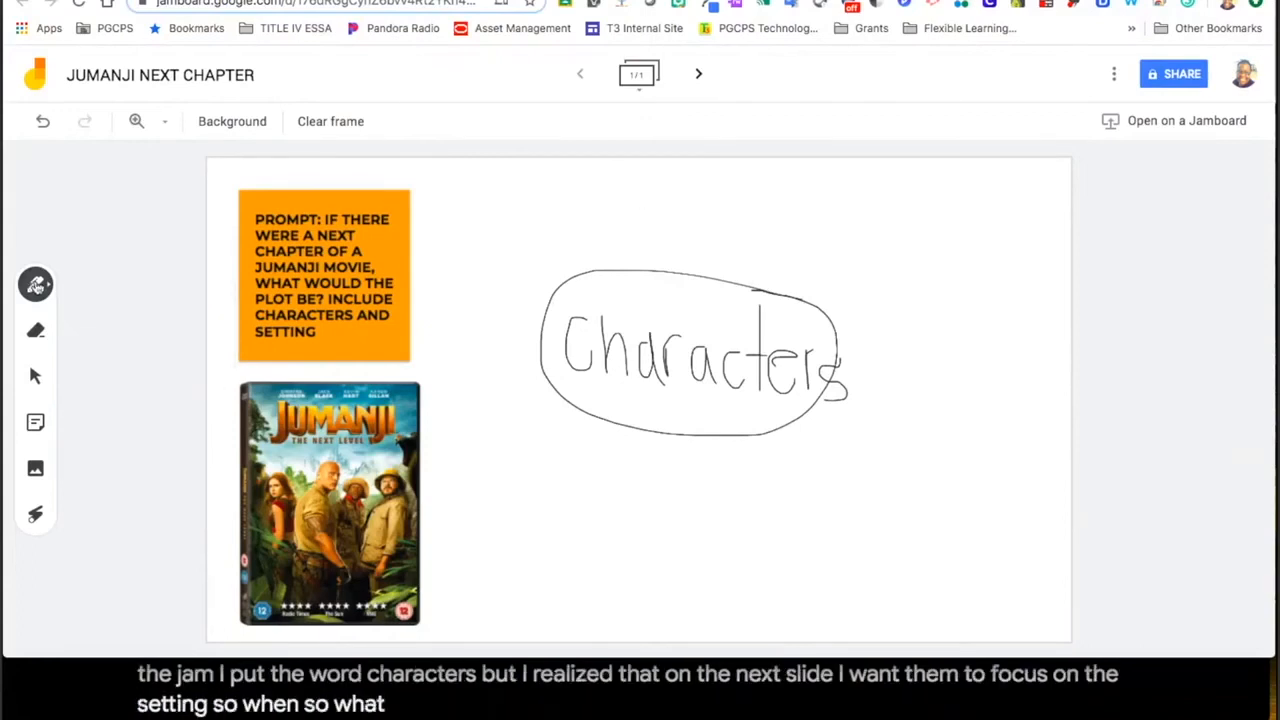
Duplicate the first frame and close the frame overview.
{"action": "left_click", "coordinate": [640, 90]}
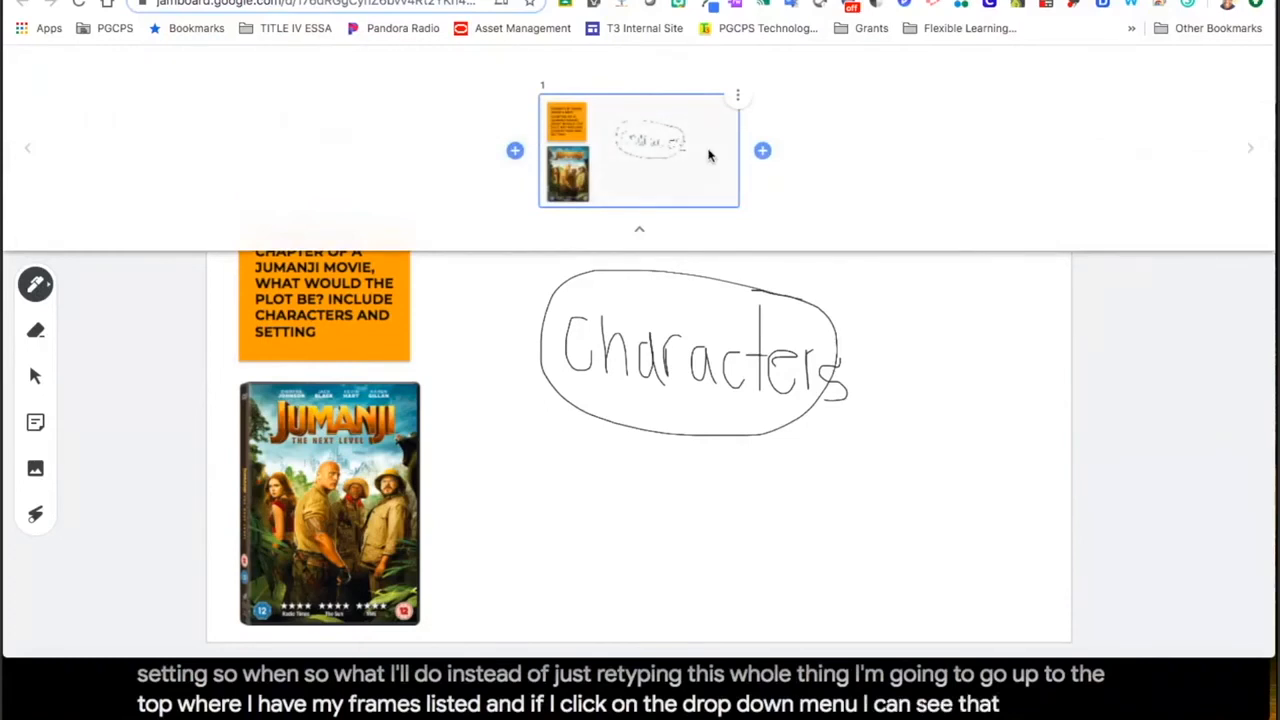
{"action": "left_click", "coordinate": [739, 96]}
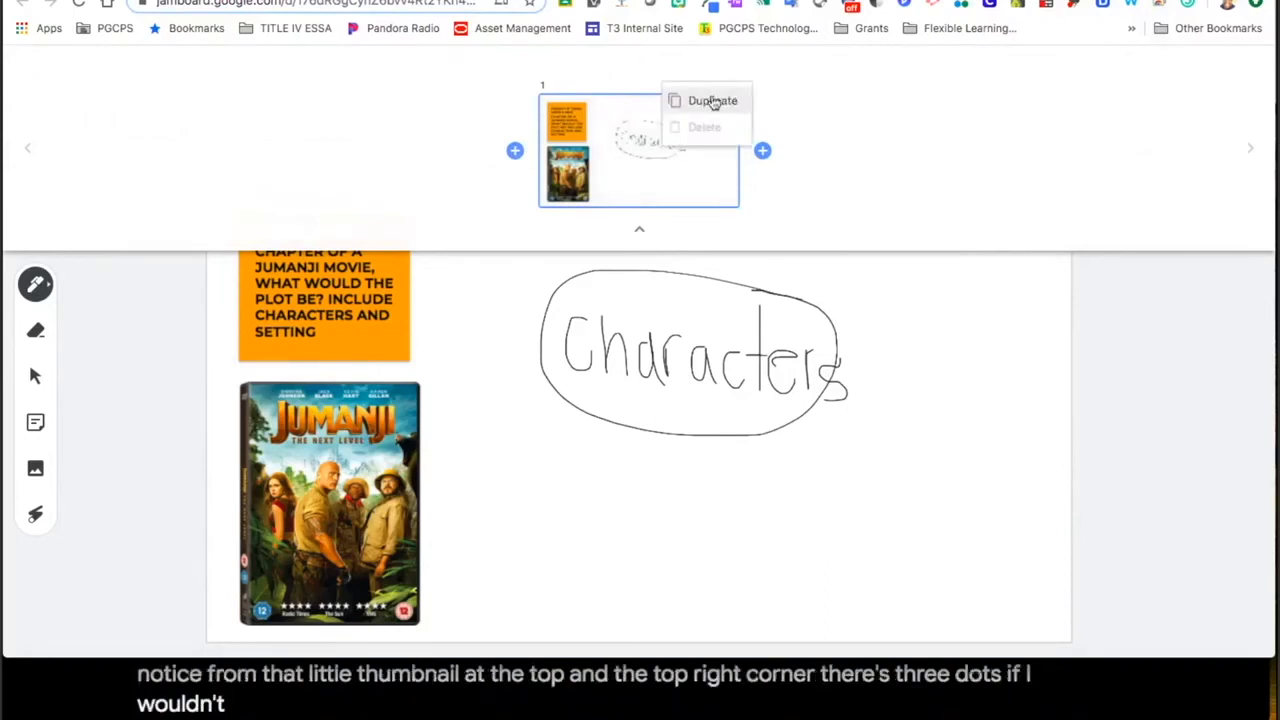
{"action": "left_click", "coordinate": [712, 101]}
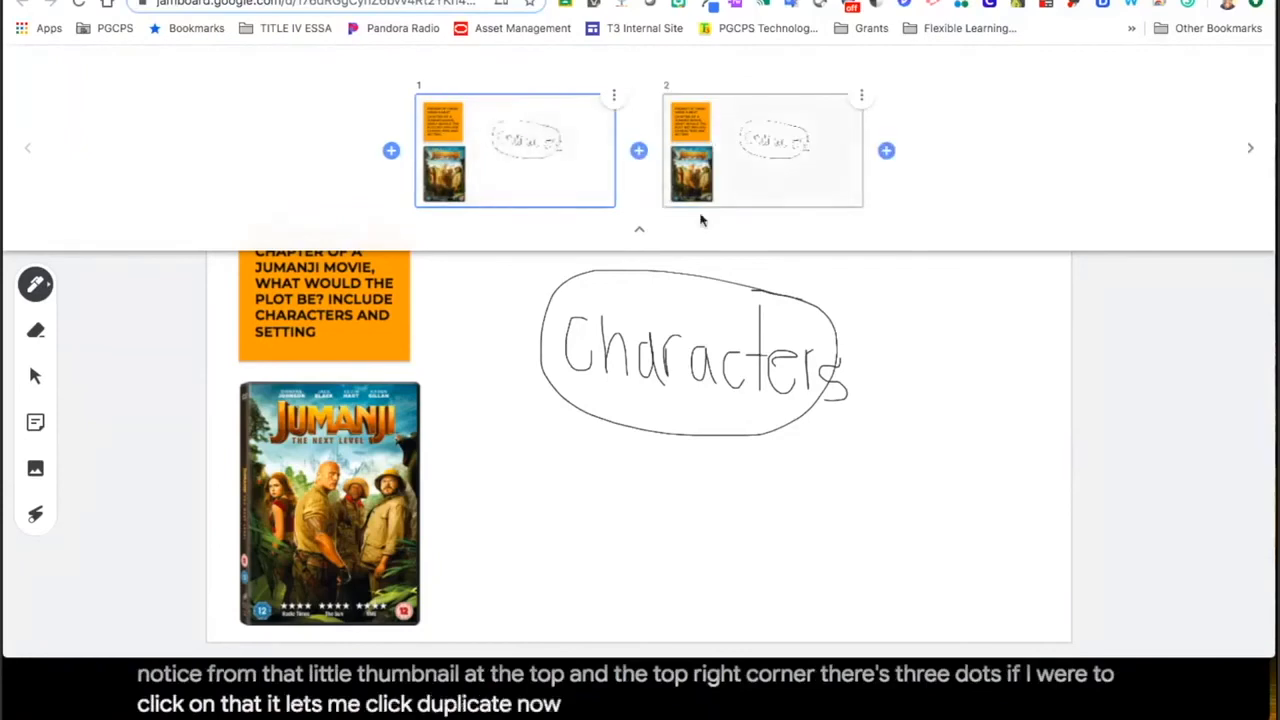
{"action": "left_click", "coordinate": [639, 229]}
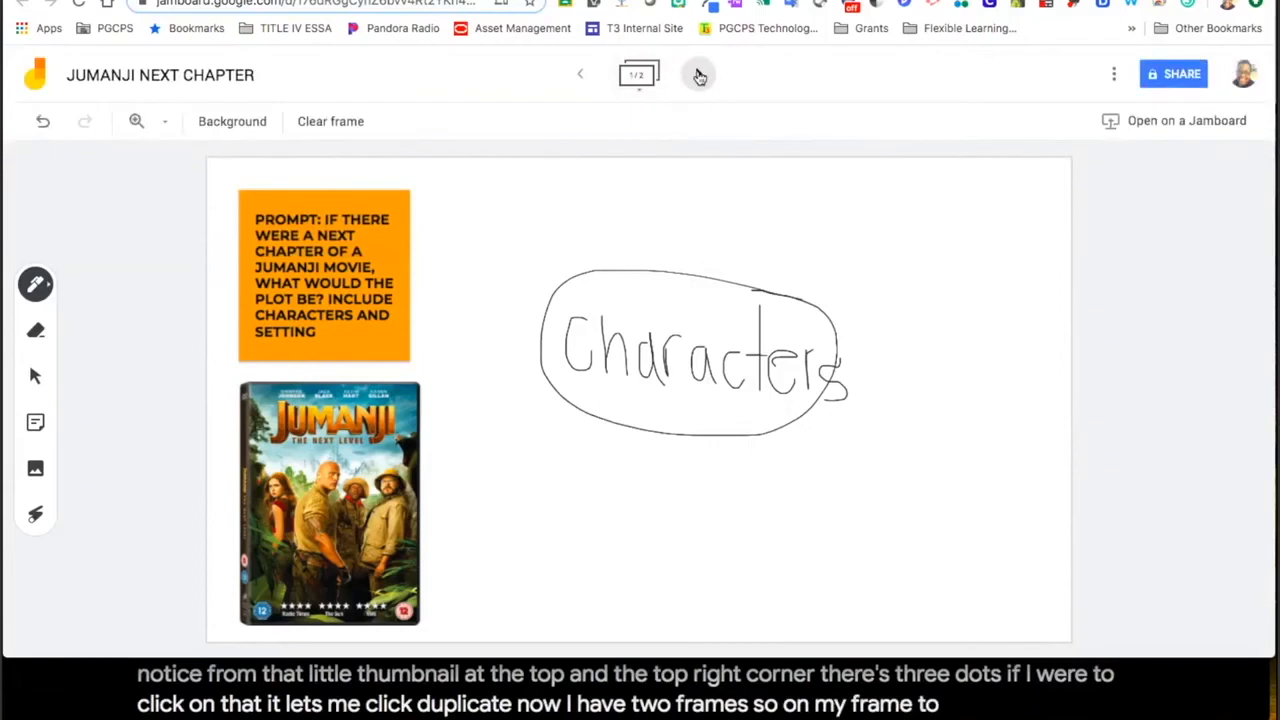
Go to the second frame and erase most of the handwritten word "Characters" inside the oval.
{"action": "left_click", "coordinate": [699, 75]}
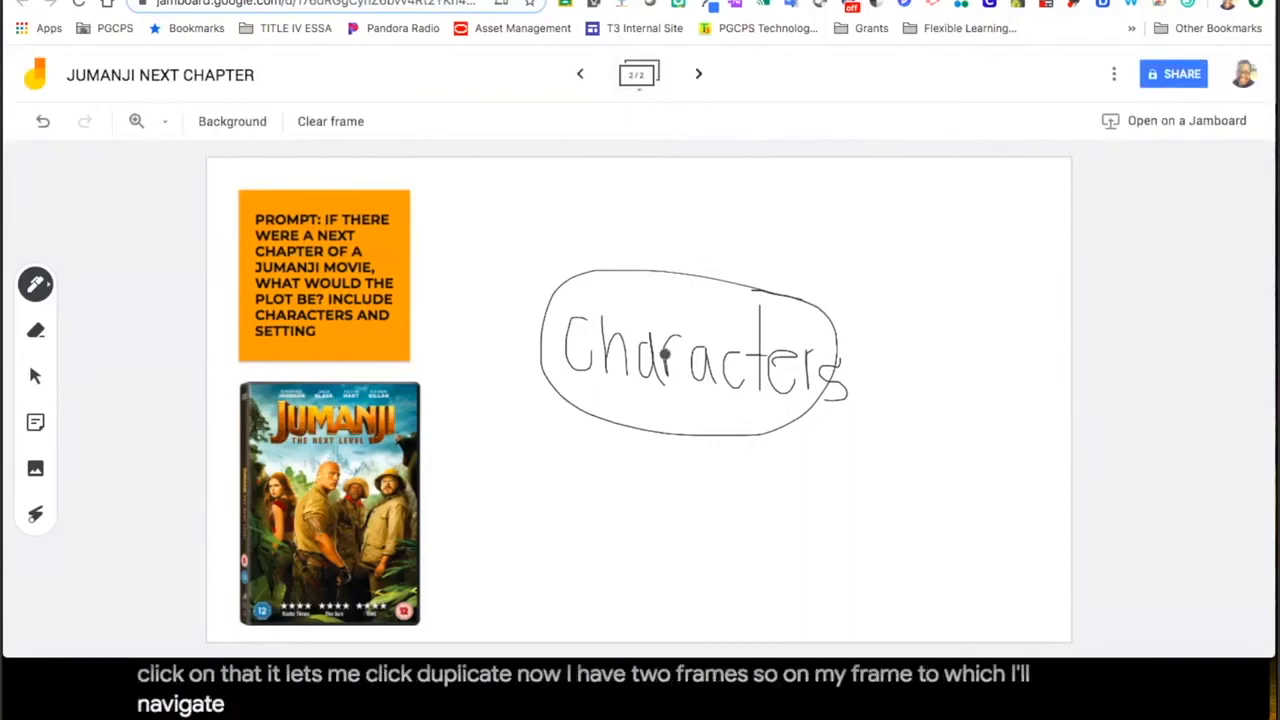
{"action": "left_click", "coordinate": [35, 330]}
{"action": "mouse_move", "coordinate": [625, 345]}
{"action": "left_mouse_down"}
{"action": "mouse_move", "coordinate": [575, 345]}
{"action": "mouse_move", "coordinate": [593, 375]}
{"action": "mouse_move", "coordinate": [612, 345]}
{"action": "mouse_move", "coordinate": [628, 370]}
{"action": "mouse_move", "coordinate": [655, 345]}
{"action": "mouse_move", "coordinate": [634, 370]}
{"action": "mouse_move", "coordinate": [580, 306]}
{"action": "mouse_move", "coordinate": [650, 350]}
{"action": "mouse_move", "coordinate": [669, 332]}
{"action": "mouse_move", "coordinate": [658, 326]}
{"action": "mouse_move", "coordinate": [720, 382]}
{"action": "mouse_move", "coordinate": [700, 343]}
{"action": "mouse_move", "coordinate": [721, 380]}
{"action": "mouse_move", "coordinate": [759, 311]}
{"action": "mouse_move", "coordinate": [764, 384]}
{"action": "mouse_move", "coordinate": [747, 371]}
{"action": "mouse_move", "coordinate": [802, 363]}
{"action": "mouse_move", "coordinate": [780, 380]}
{"action": "mouse_move", "coordinate": [814, 346]}
{"action": "left_mouse_up"}
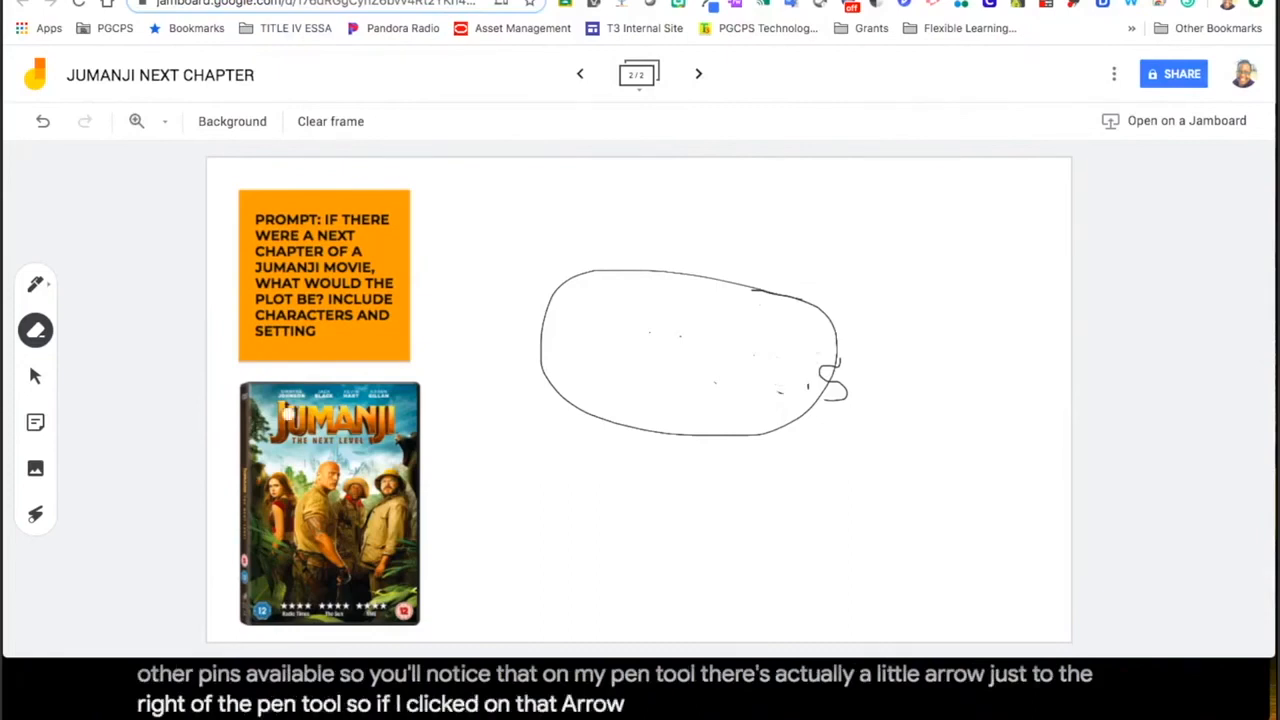
With the blue marker, handwrite "Setting" inside the oval on the second frame.
{"action": "left_click", "coordinate": [40, 285]}
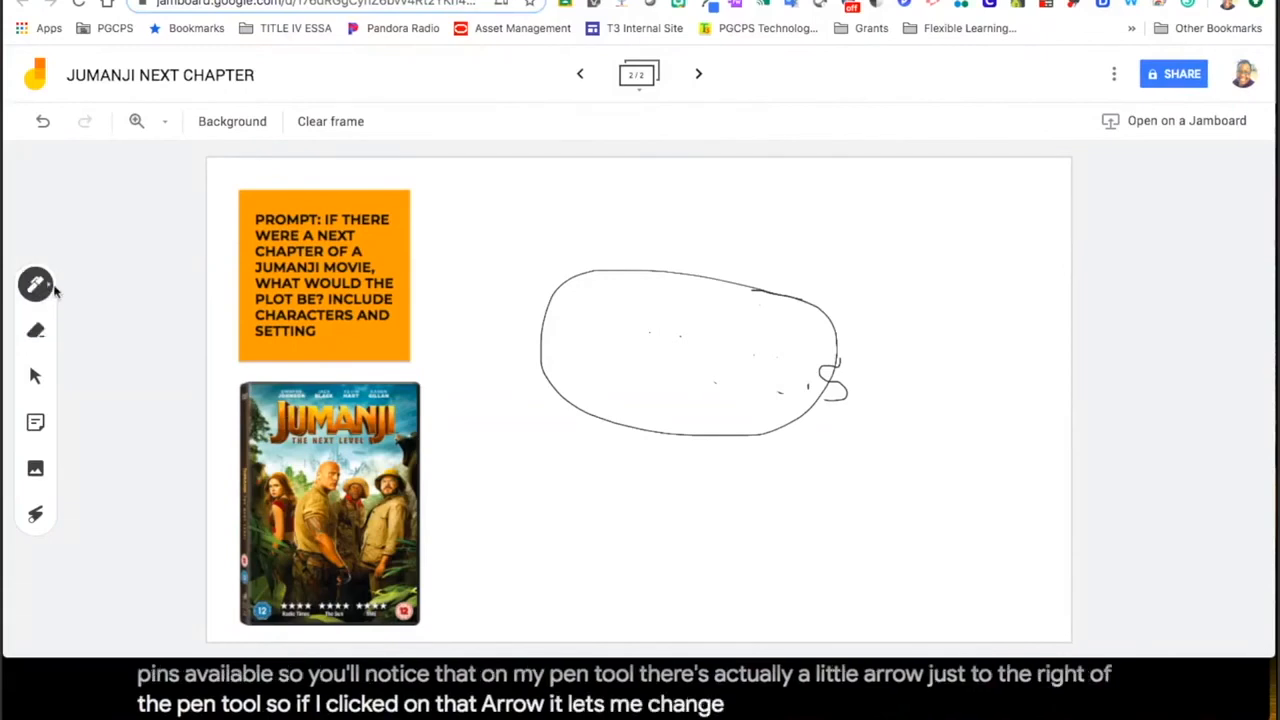
{"action": "left_click", "coordinate": [55, 290]}
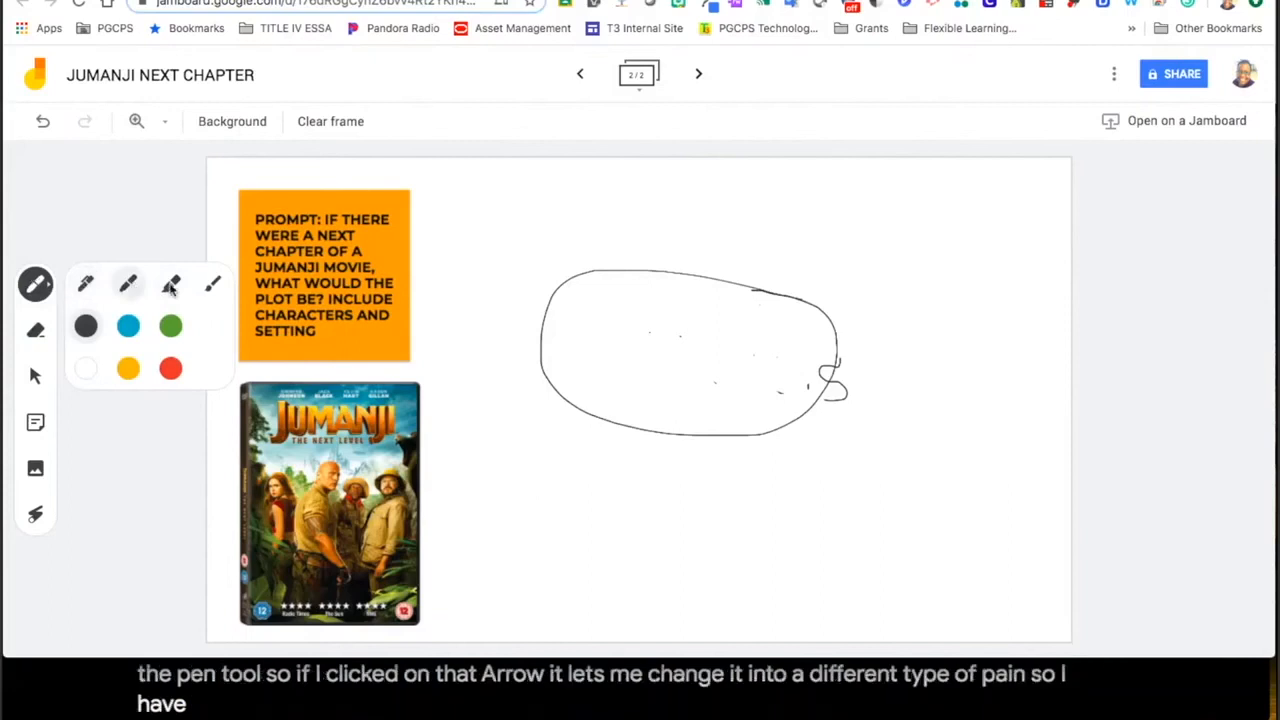
{"action": "left_click", "coordinate": [47, 287]}
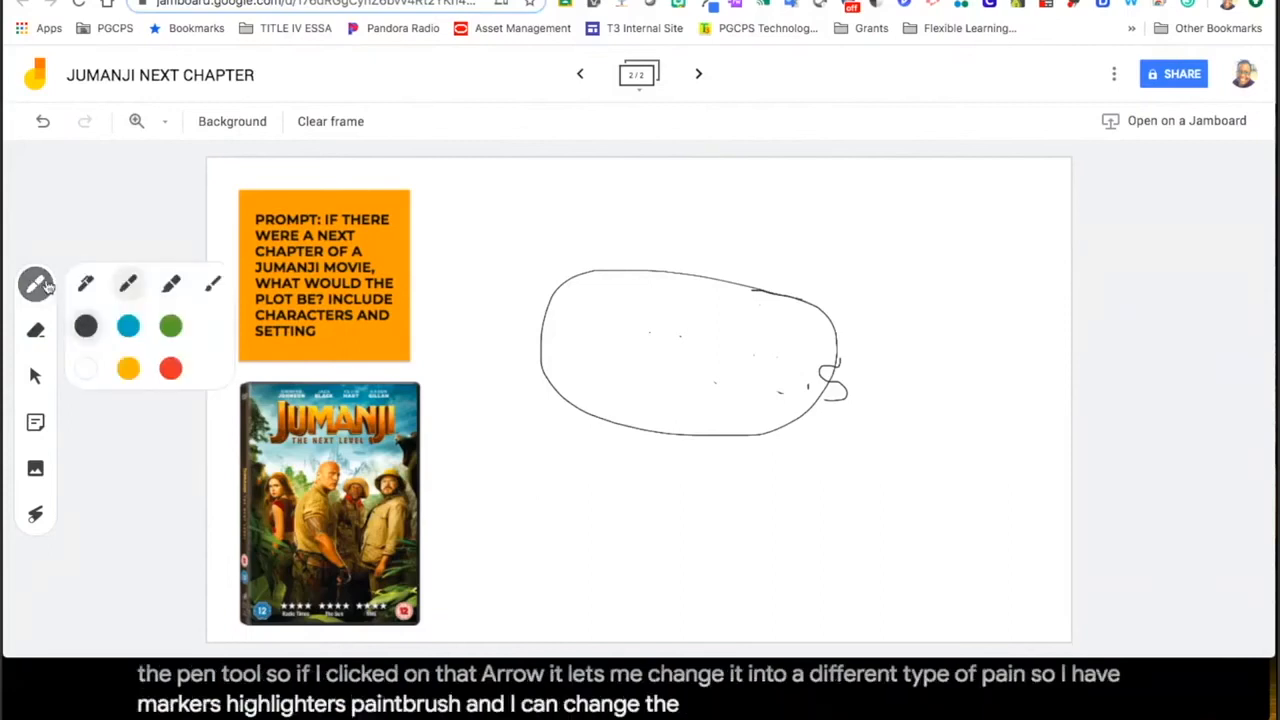
{"action": "left_click", "coordinate": [128, 326]}
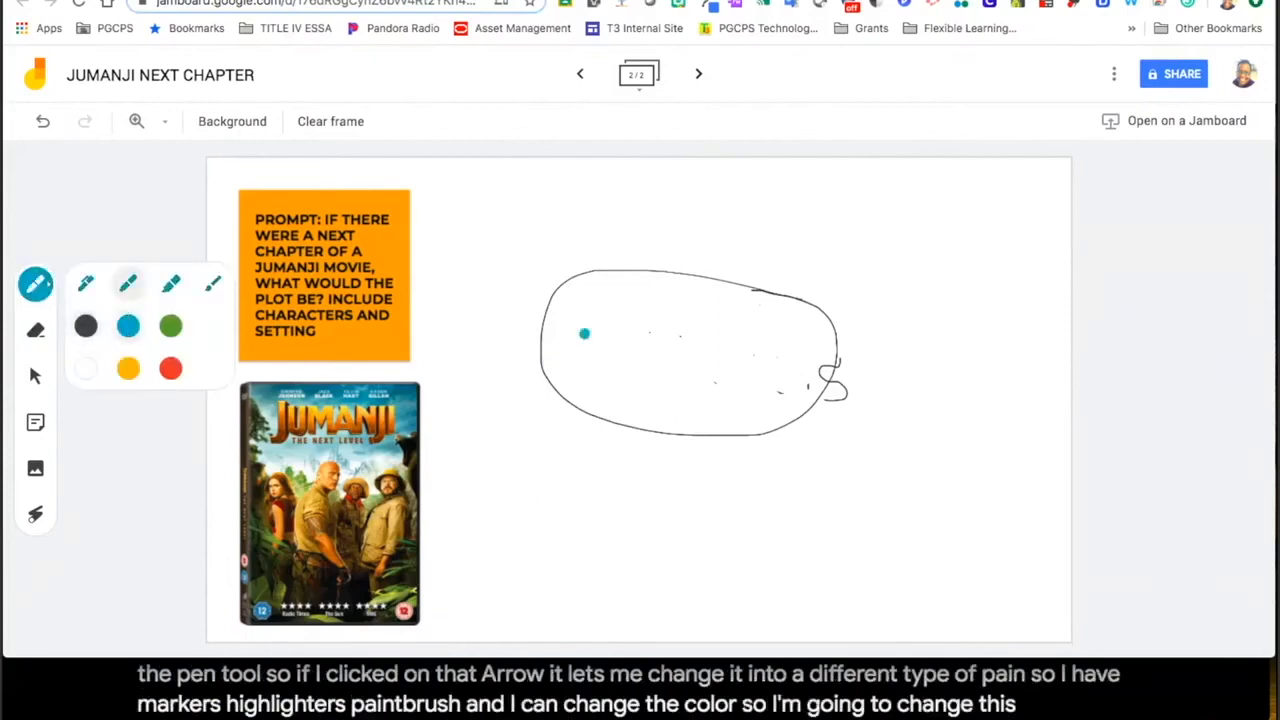
{"action": "mouse_move", "coordinate": [595, 308]}
{"action": "left_mouse_down"}
{"action": "mouse_move", "coordinate": [570, 362]}
{"action": "mouse_move", "coordinate": [612, 343]}
{"action": "mouse_move", "coordinate": [633, 364]}
{"action": "left_mouse_up"}
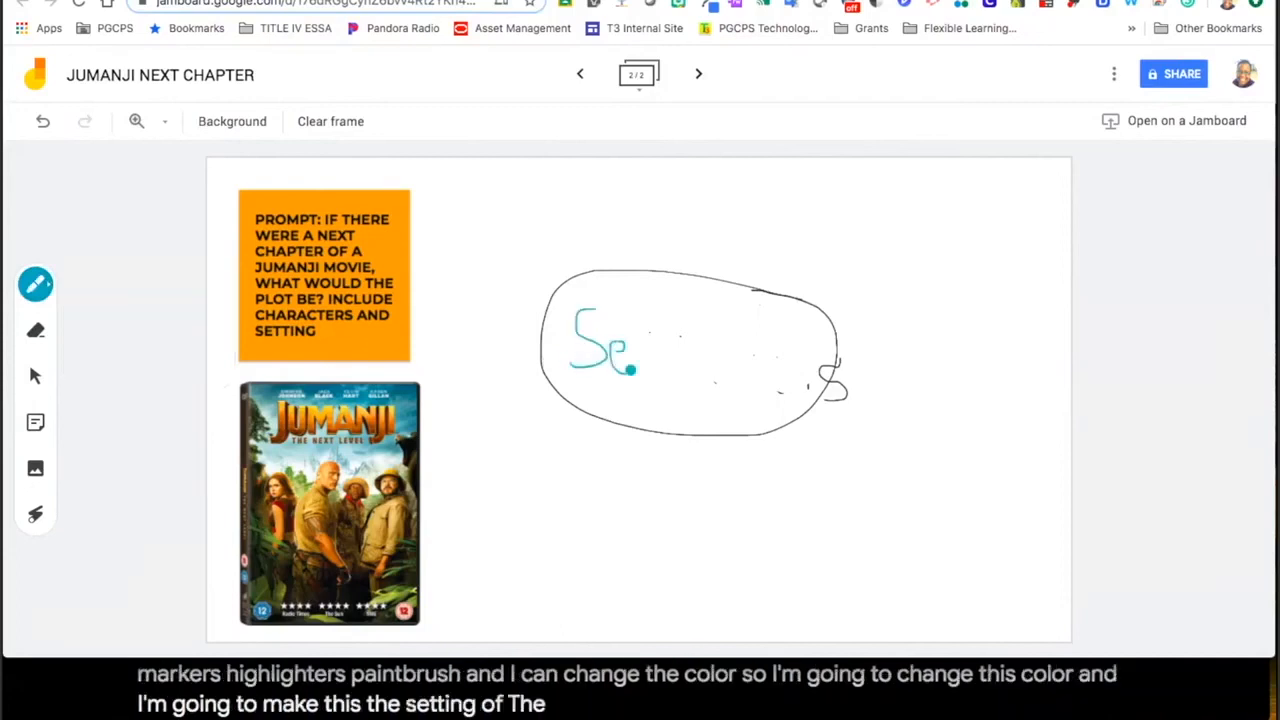
{"action": "mouse_move", "coordinate": [638, 305]}
{"action": "left_mouse_down"}
{"action": "mouse_move", "coordinate": [637, 358]}
{"action": "mouse_move", "coordinate": [660, 335]}
{"action": "mouse_move", "coordinate": [669, 375]}
{"action": "mouse_move", "coordinate": [692, 335]}
{"action": "mouse_move", "coordinate": [697, 370]}
{"action": "mouse_move", "coordinate": [733, 350]}
{"action": "mouse_move", "coordinate": [741, 376]}
{"action": "mouse_move", "coordinate": [776, 370]}
{"action": "mouse_move", "coordinate": [731, 394]}
{"action": "left_mouse_up"}
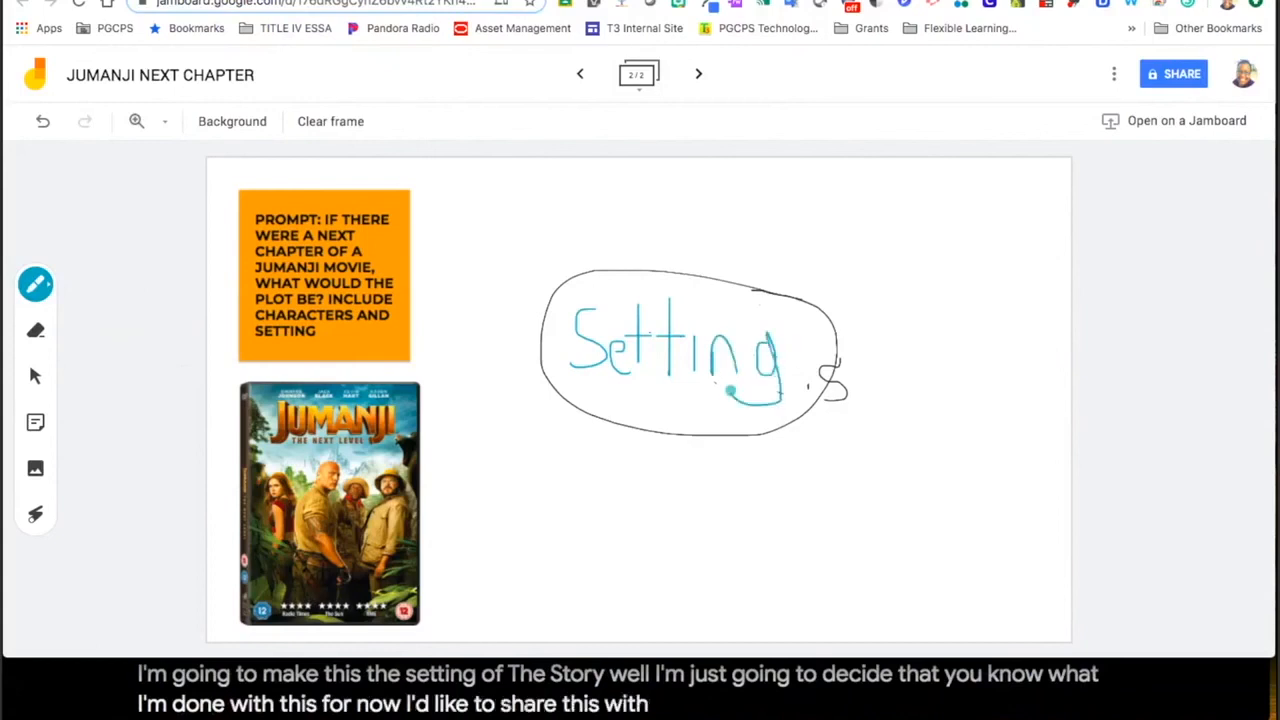
Open the jam's sharing settings and add the first colleague as an editor.
{"action": "left_click", "coordinate": [1168, 78]}
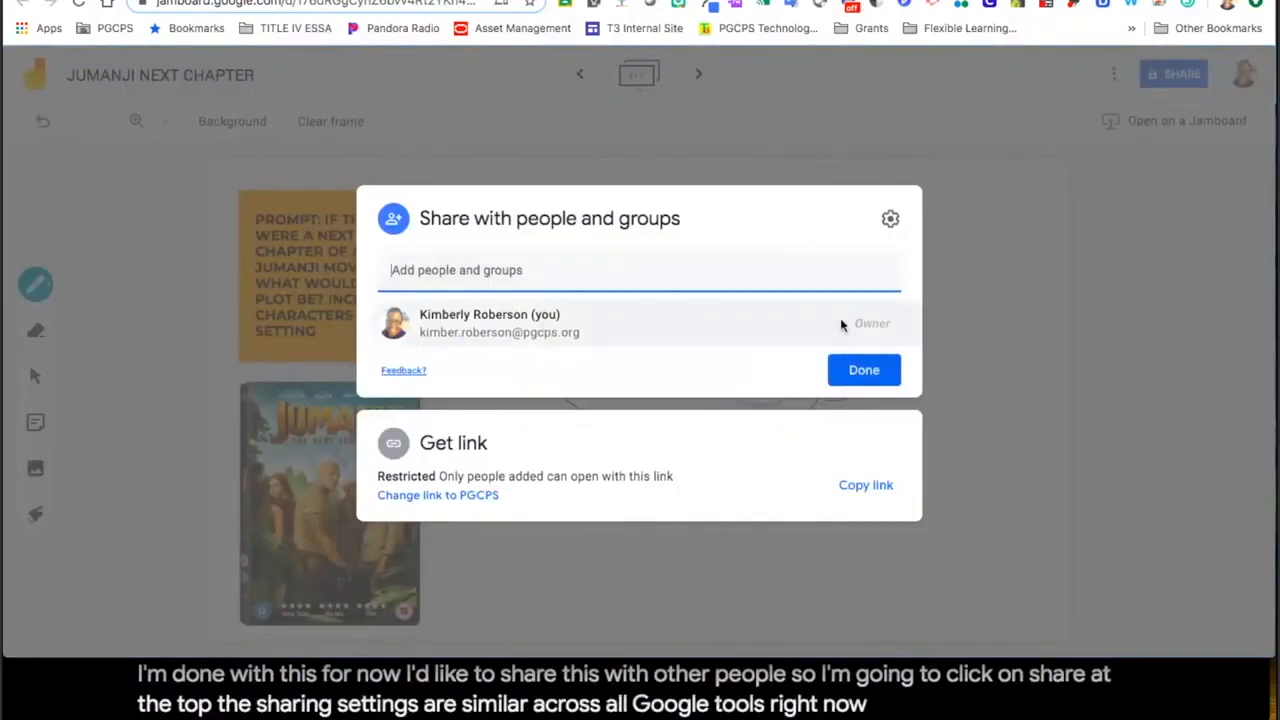
{"action": "left_click", "coordinate": [470, 272]}
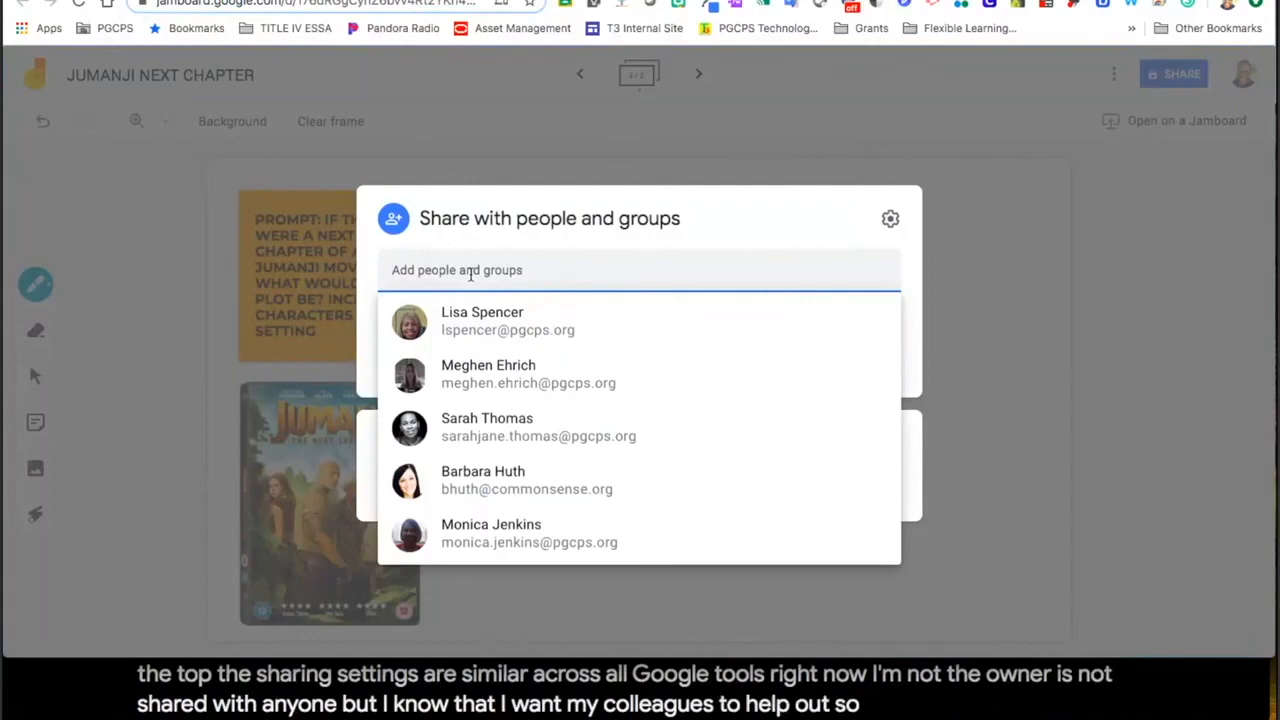
{"action": "type", "text": "JA"}
{"action": "key", "text": "BackSpace"}
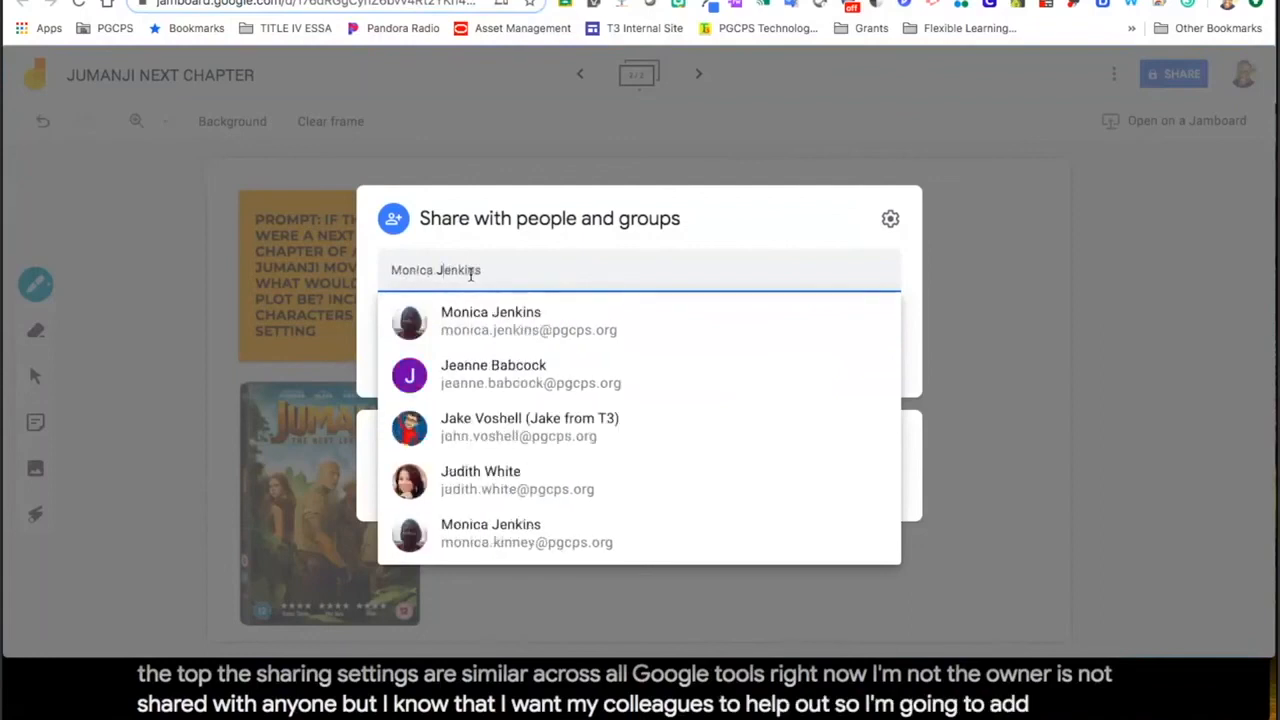
{"action": "type", "text": "AD"}
{"action": "key", "text": "BackSpace"}
{"action": "key", "text": "BackSpace"}
{"action": "type", "text": "OH"}
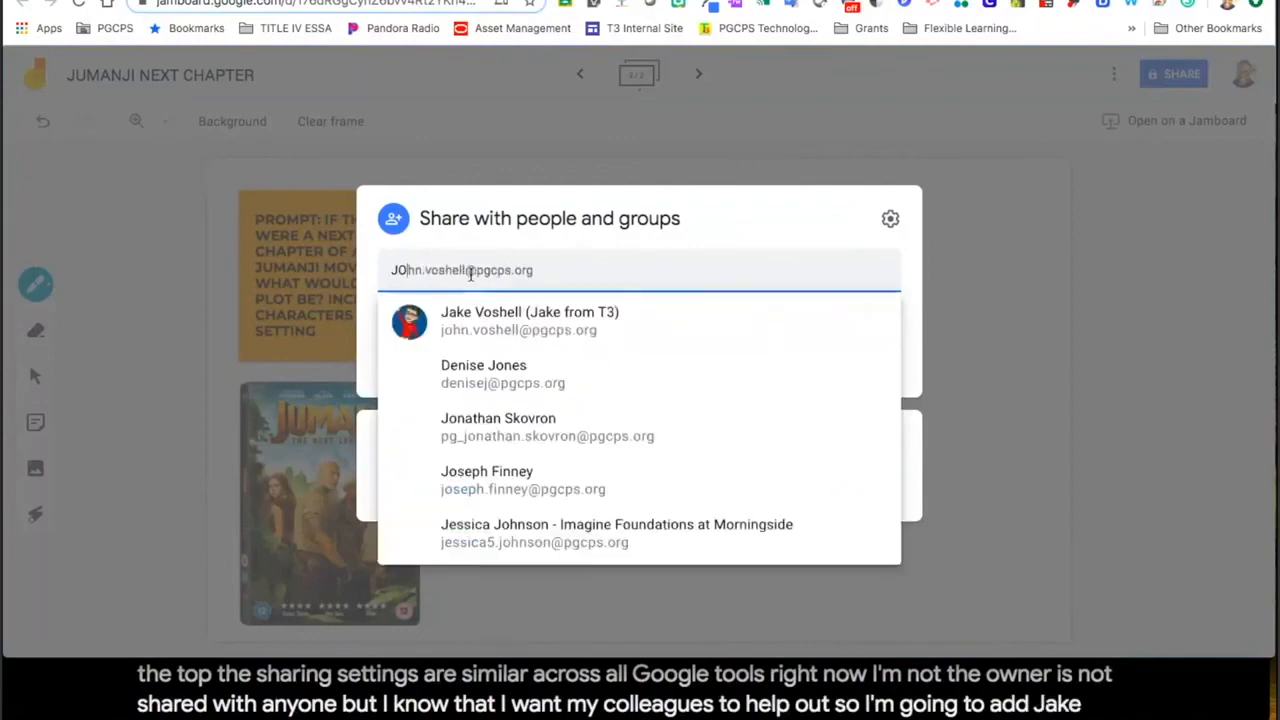
{"action": "left_click", "coordinate": [510, 320]}
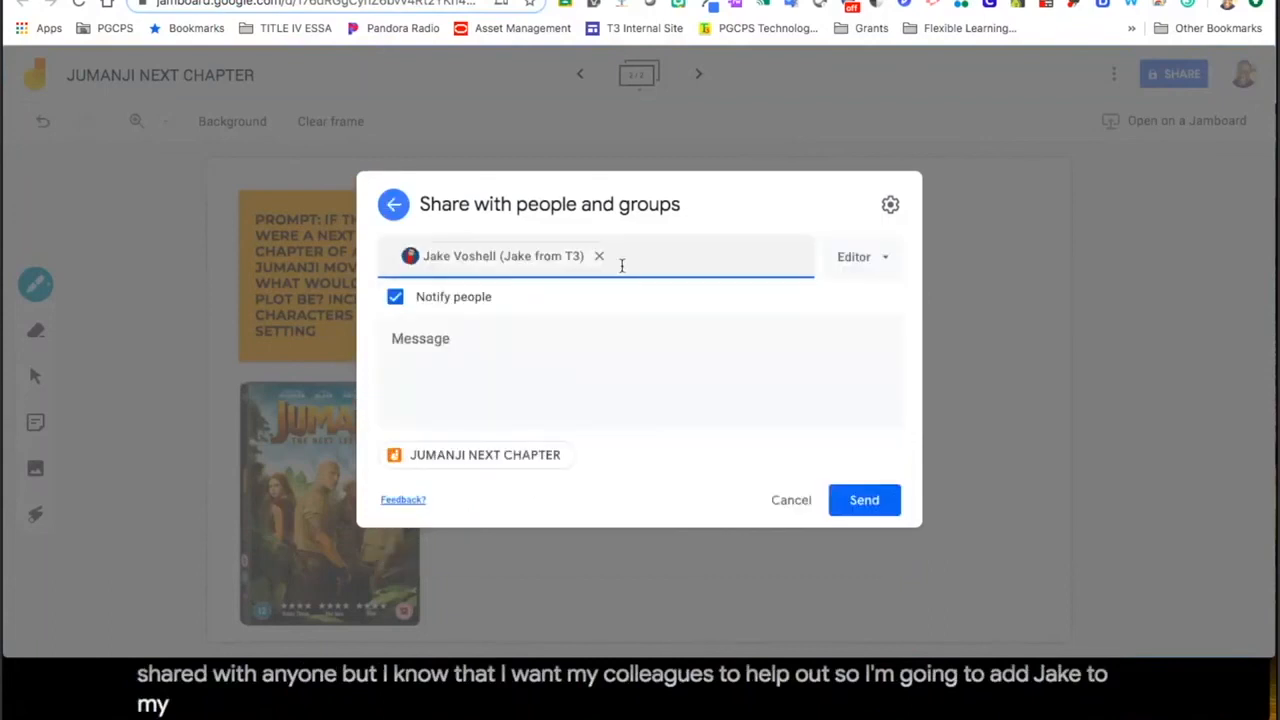
Find the second colleague by name and add them to the share recipients.
{"action": "type", "text": "MARA"}
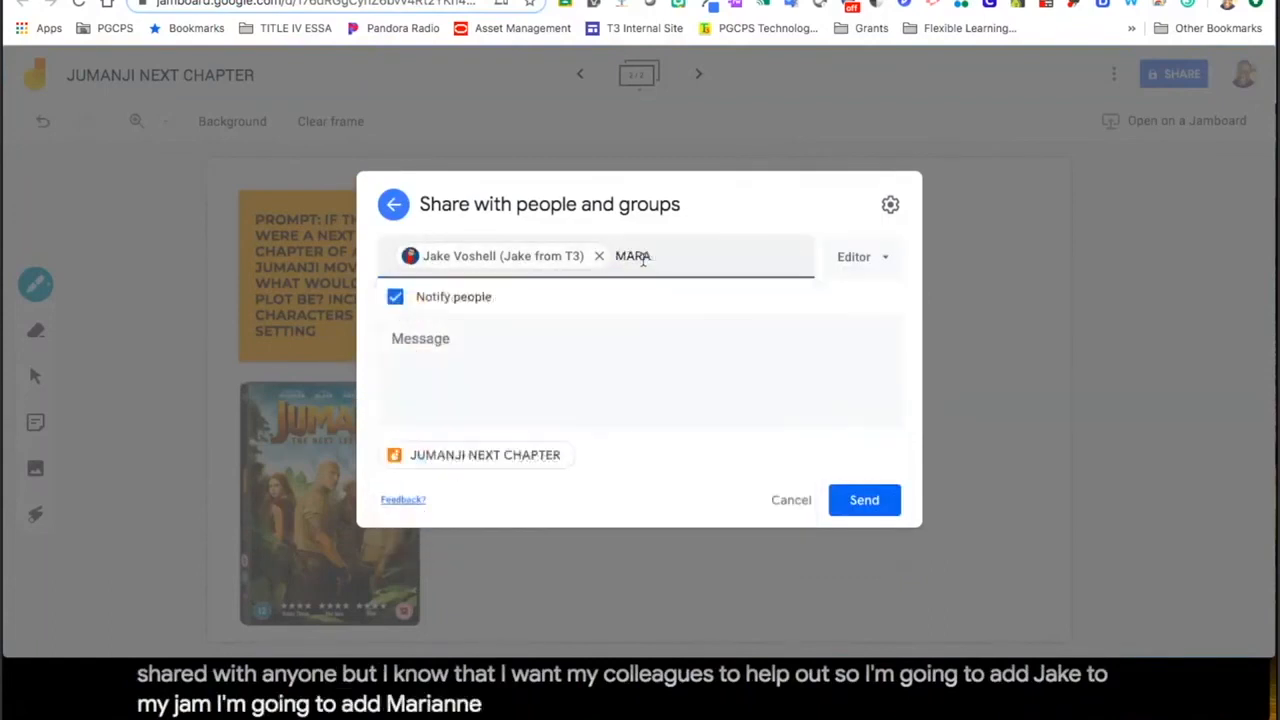
{"action": "double_click", "coordinate": [682, 264]}
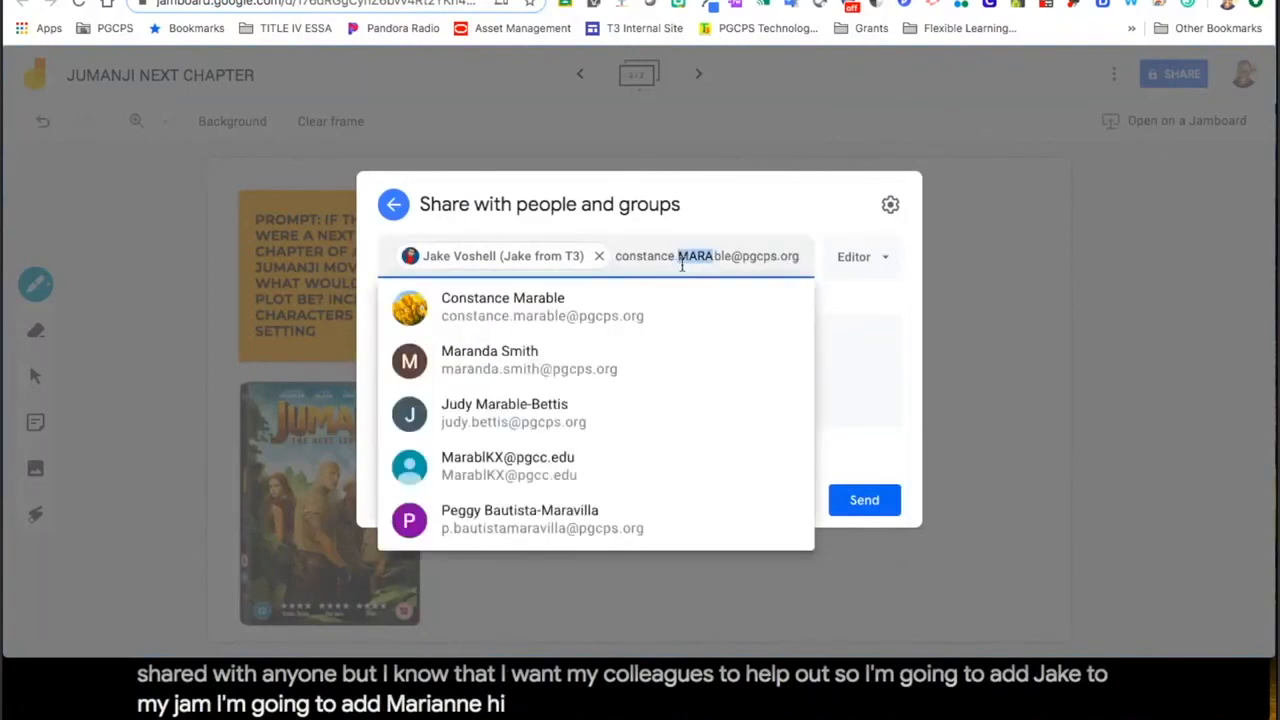
{"action": "key", "text": "BackSpace"}
{"action": "type", "text": "MAR"}
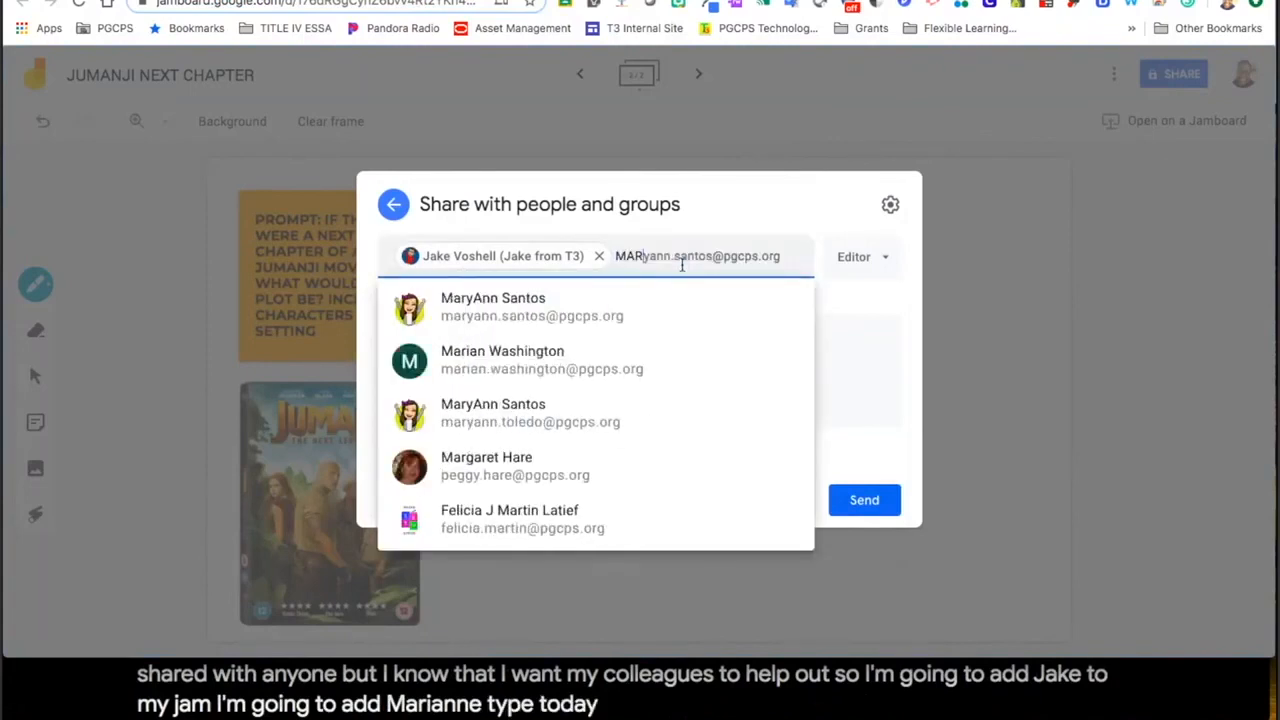
{"action": "type", "text": "Y"}
{"action": "left_click", "coordinate": [597, 306]}
Add a third colleague as a recipient and send the editor invitations with people notified.
{"action": "type", "text": "C"}
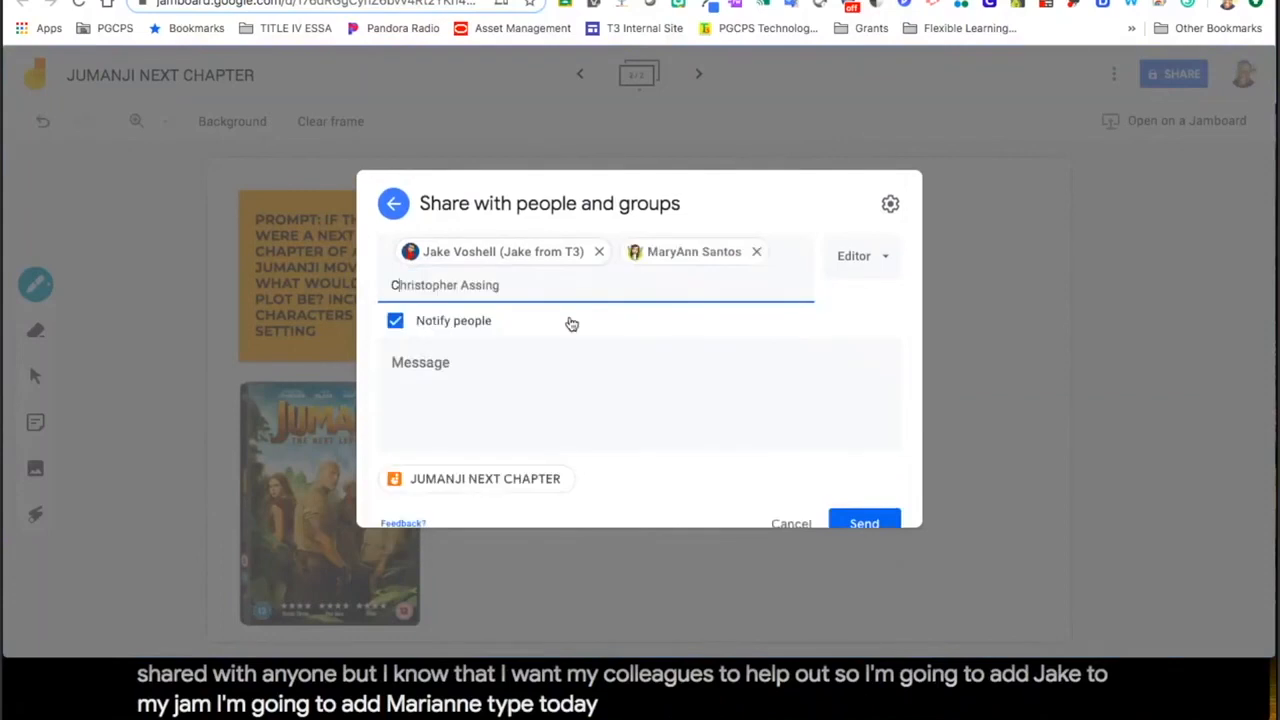
{"action": "type", "text": "LAR"}
{"action": "left_click", "coordinate": [535, 330]}
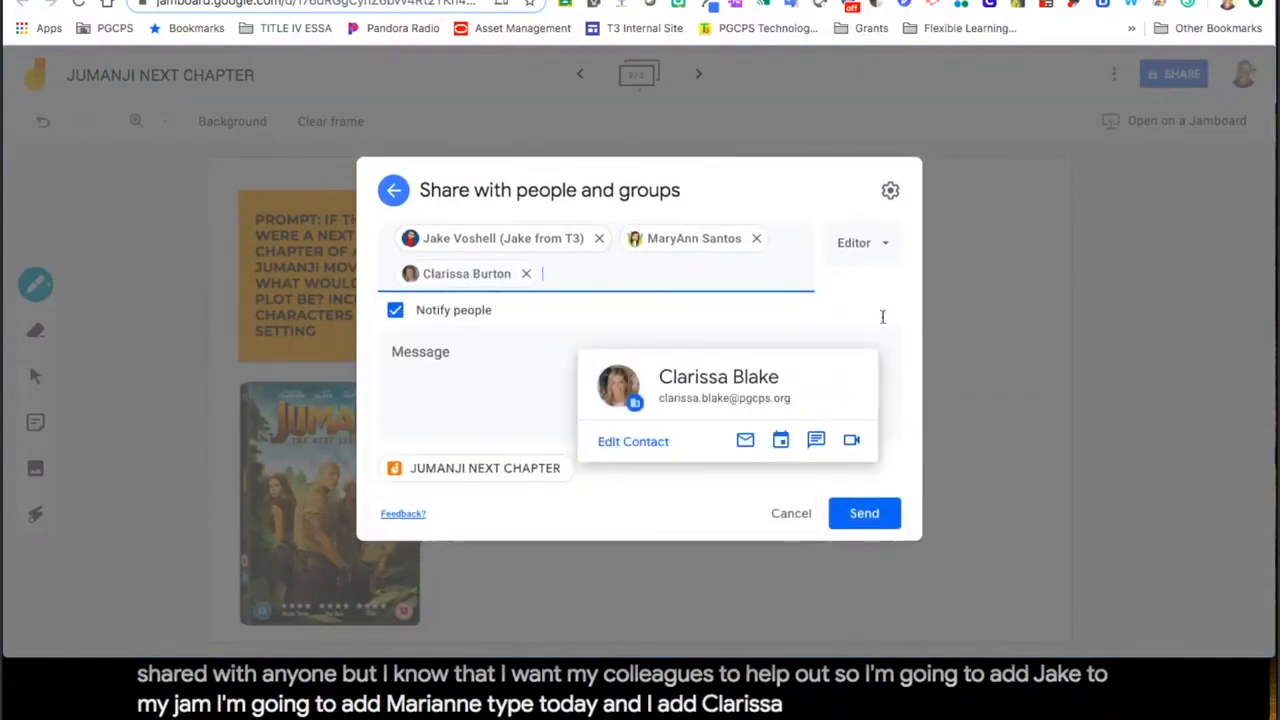
{"action": "left_click", "coordinate": [862, 513]}
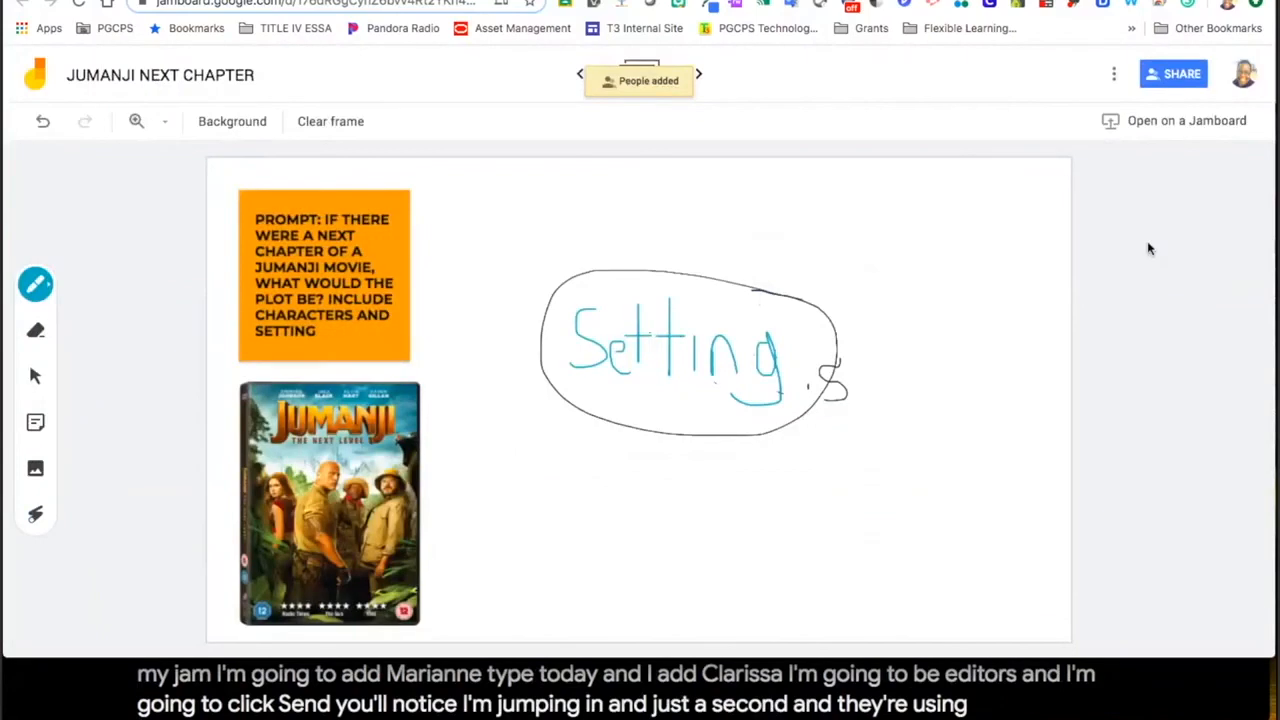
Change the jam's link access to anyone at PGCPS as Viewer and close the sharing settings.
{"action": "left_click", "coordinate": [1180, 77]}
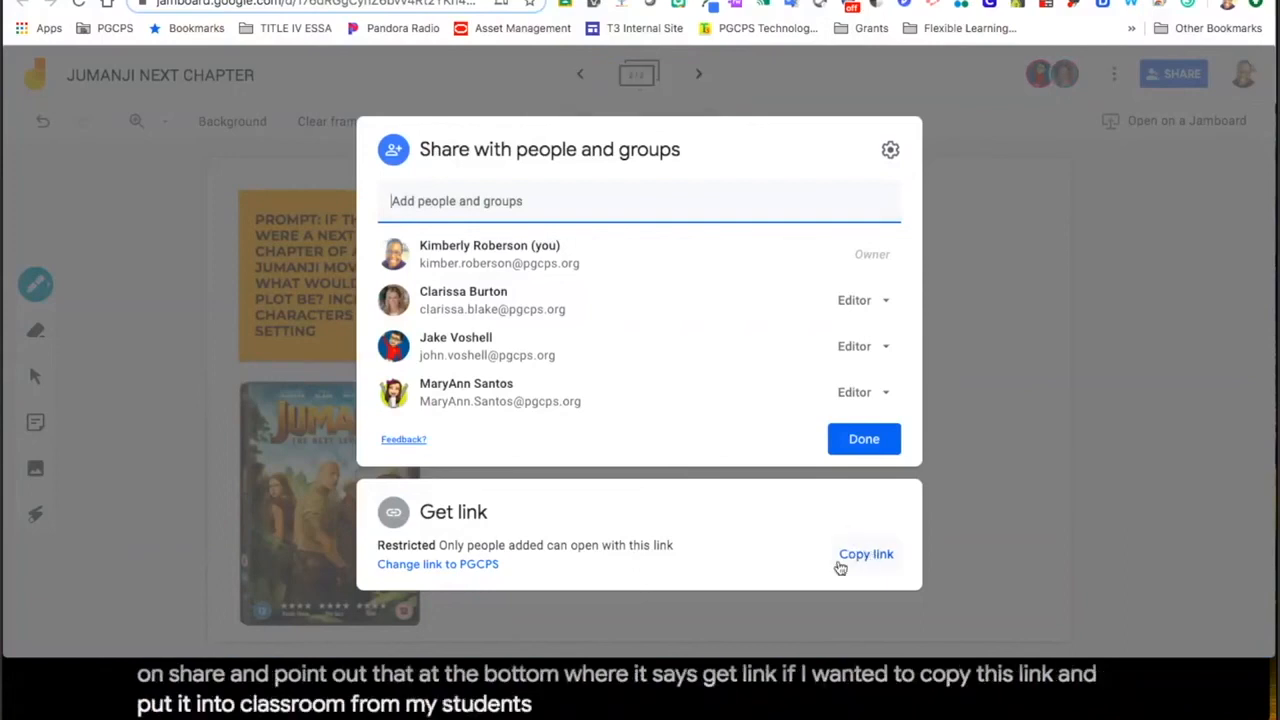
{"action": "left_click", "coordinate": [449, 564]}
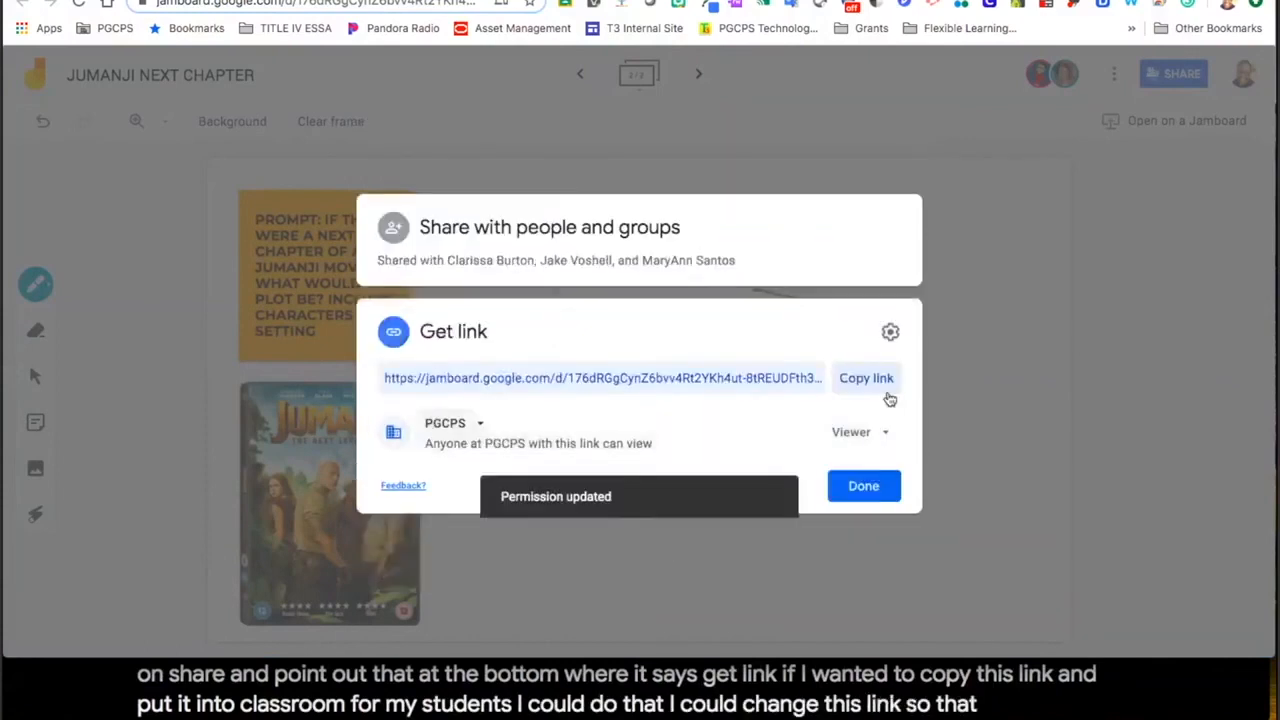
{"action": "left_click", "coordinate": [889, 432]}
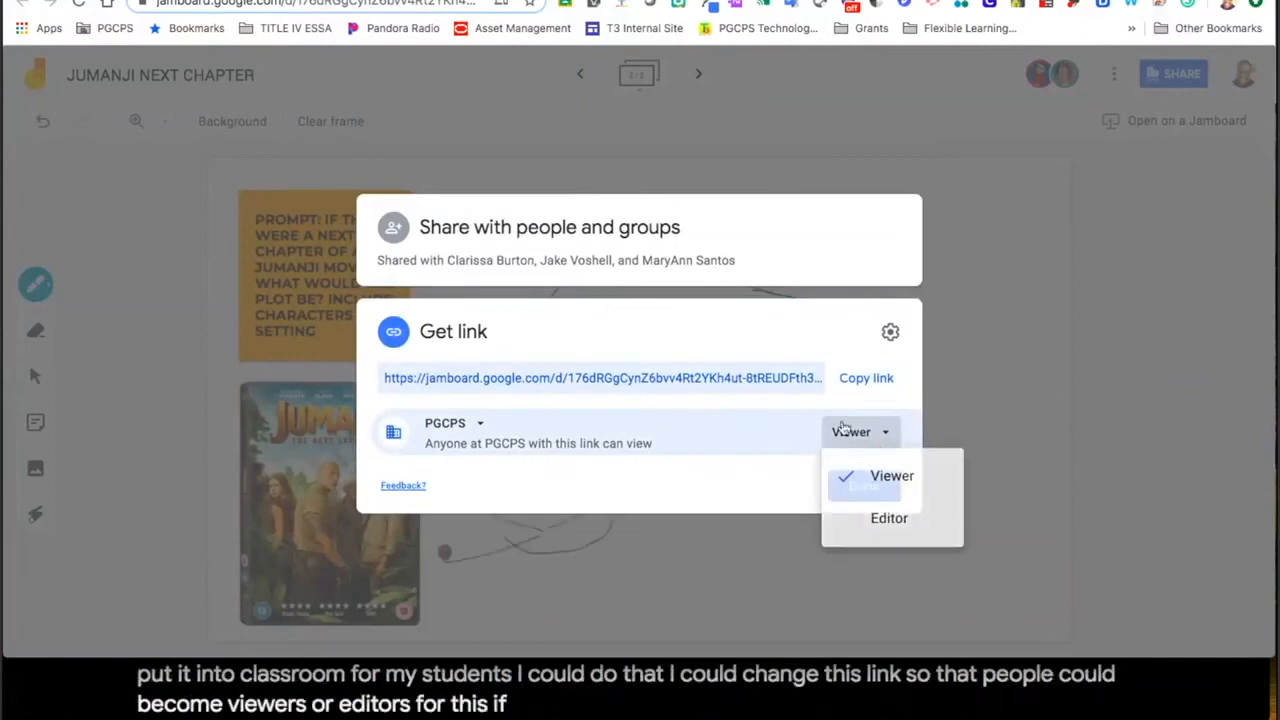
{"action": "left_click", "coordinate": [850, 477]}
{"action": "left_click", "coordinate": [856, 486]}
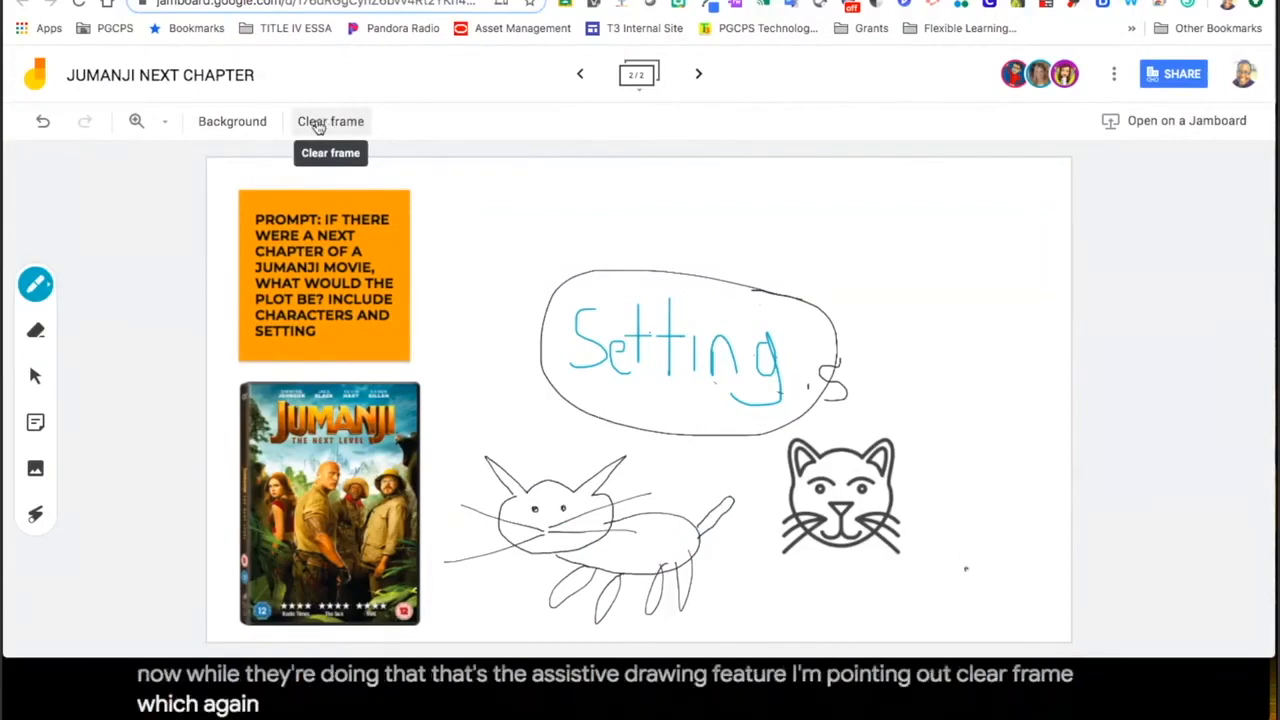
Try the dotted, lined and graph-paper backgrounds on the second frame and restore the plain white background.
{"action": "left_click", "coordinate": [228, 122]}
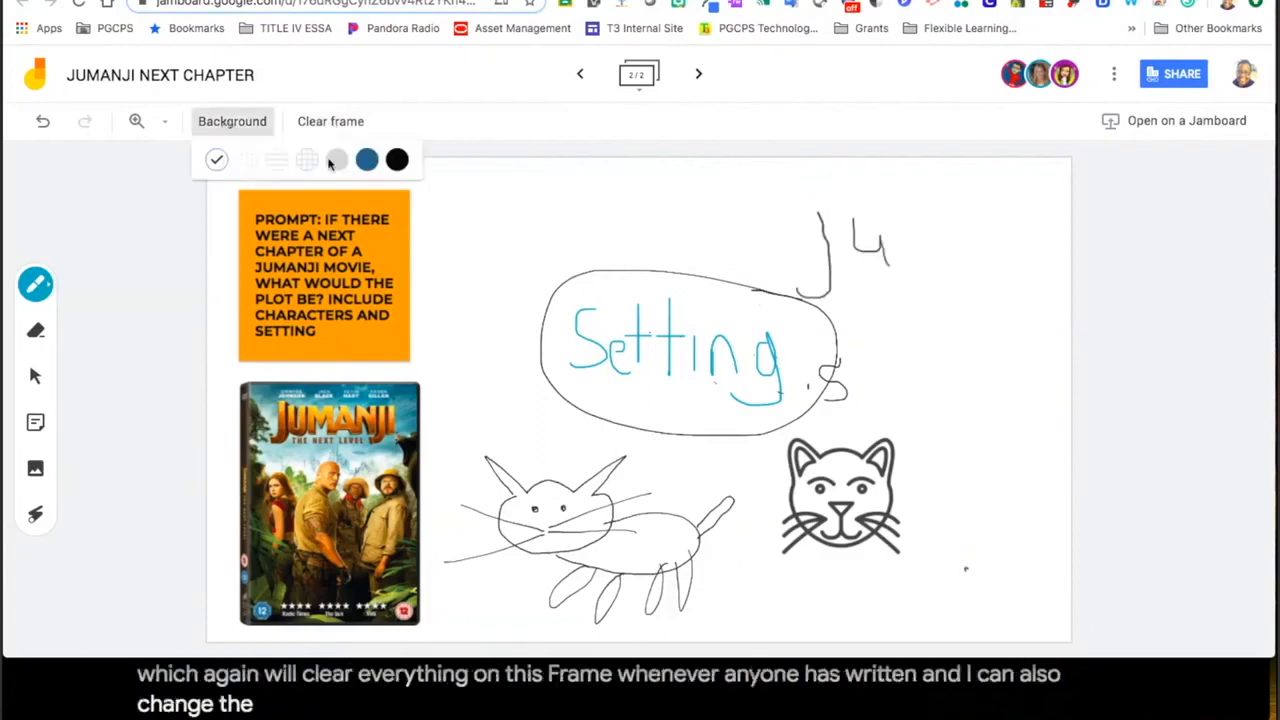
{"action": "left_click", "coordinate": [247, 160]}
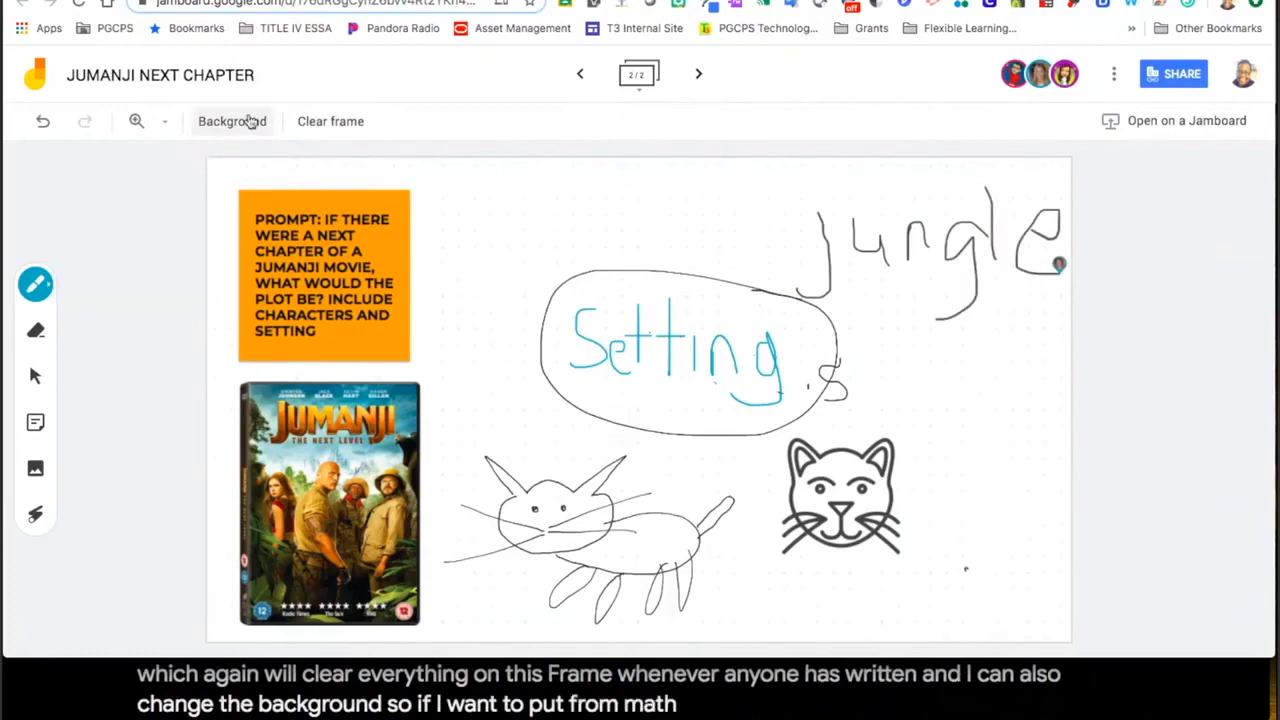
{"action": "left_click", "coordinate": [250, 121]}
{"action": "left_click", "coordinate": [276, 160]}
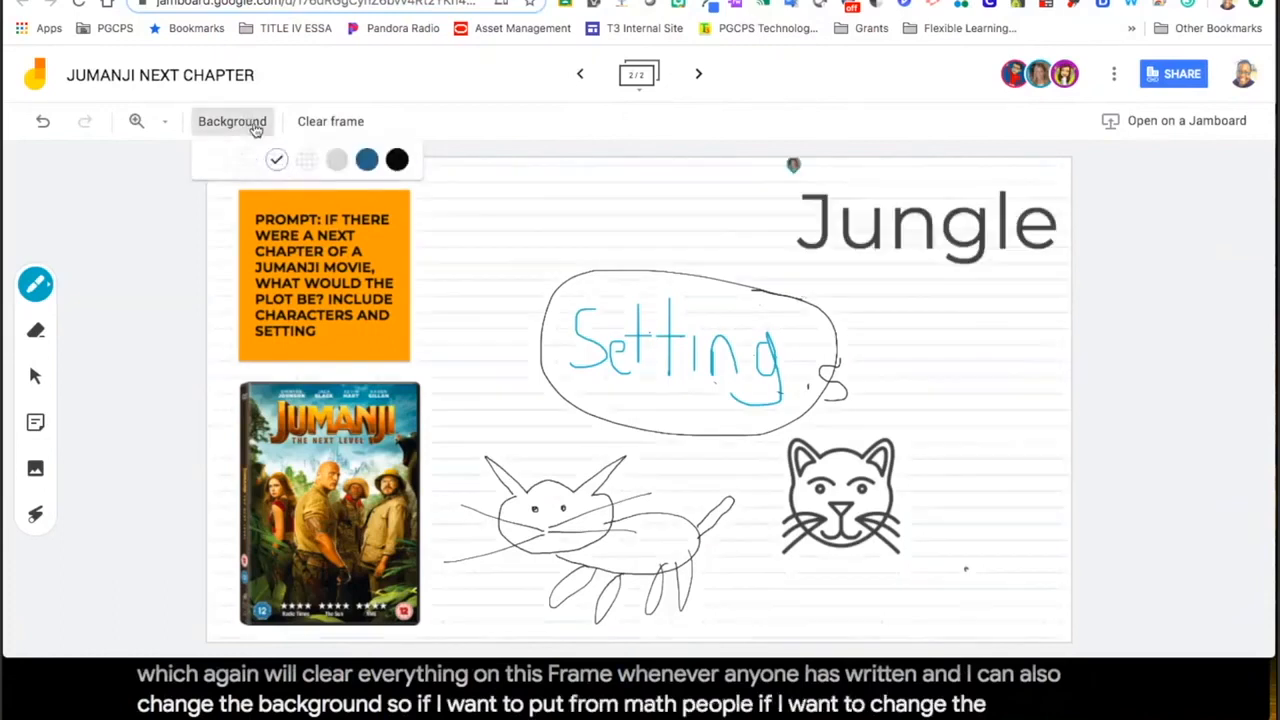
{"action": "left_click", "coordinate": [307, 160]}
{"action": "left_click", "coordinate": [232, 122]}
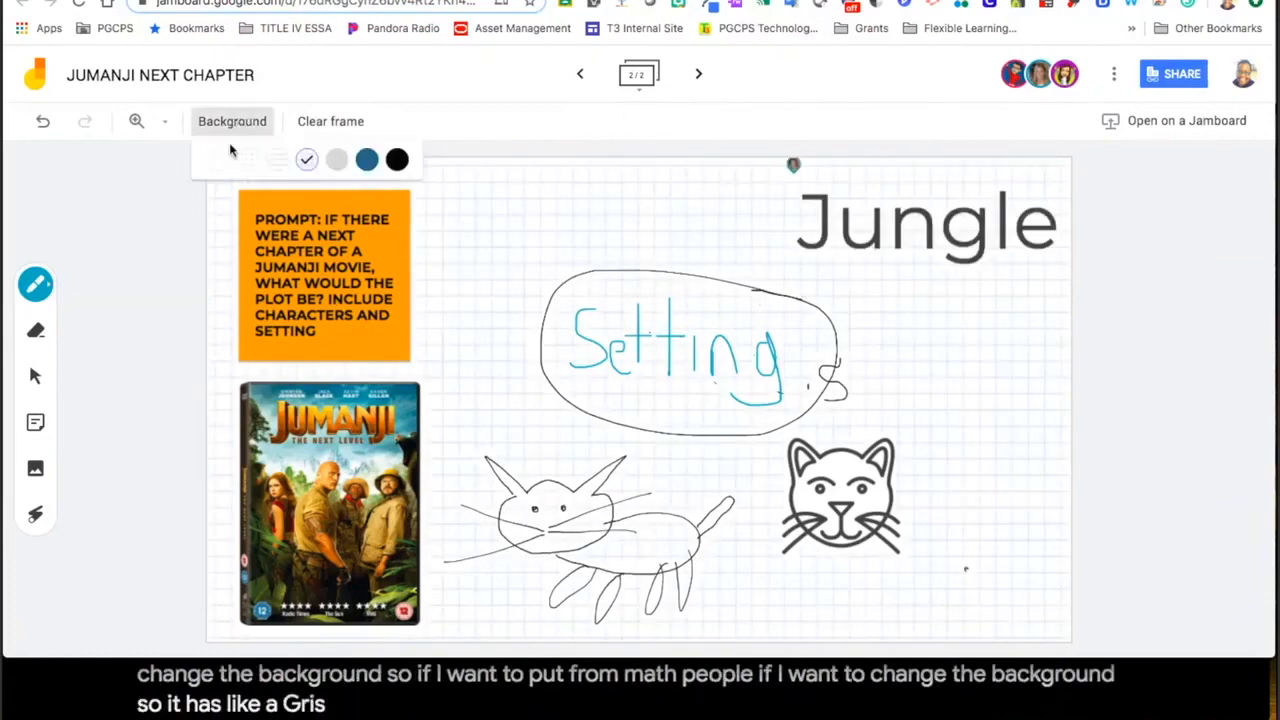
{"action": "left_click", "coordinate": [220, 159]}
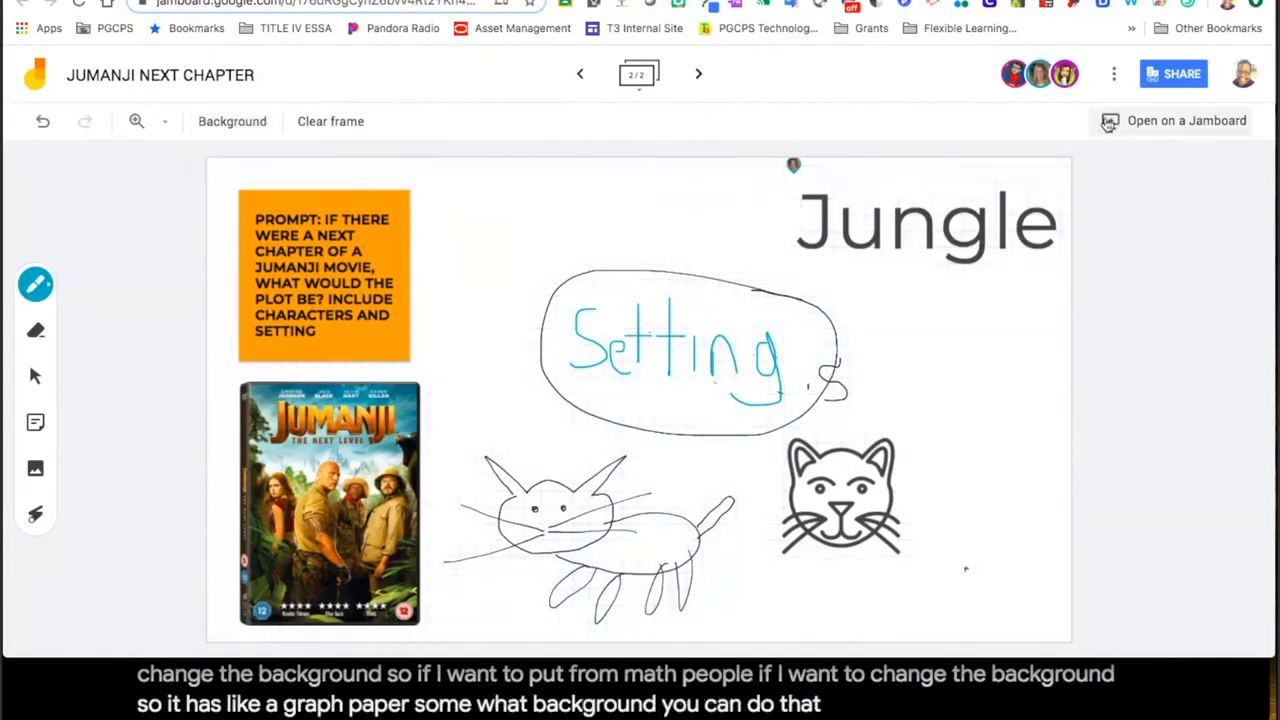
Review the jam's options for renaming, downloading as PDF, saving a frame as image, removing and copying.
{"action": "left_click", "coordinate": [1113, 73]}
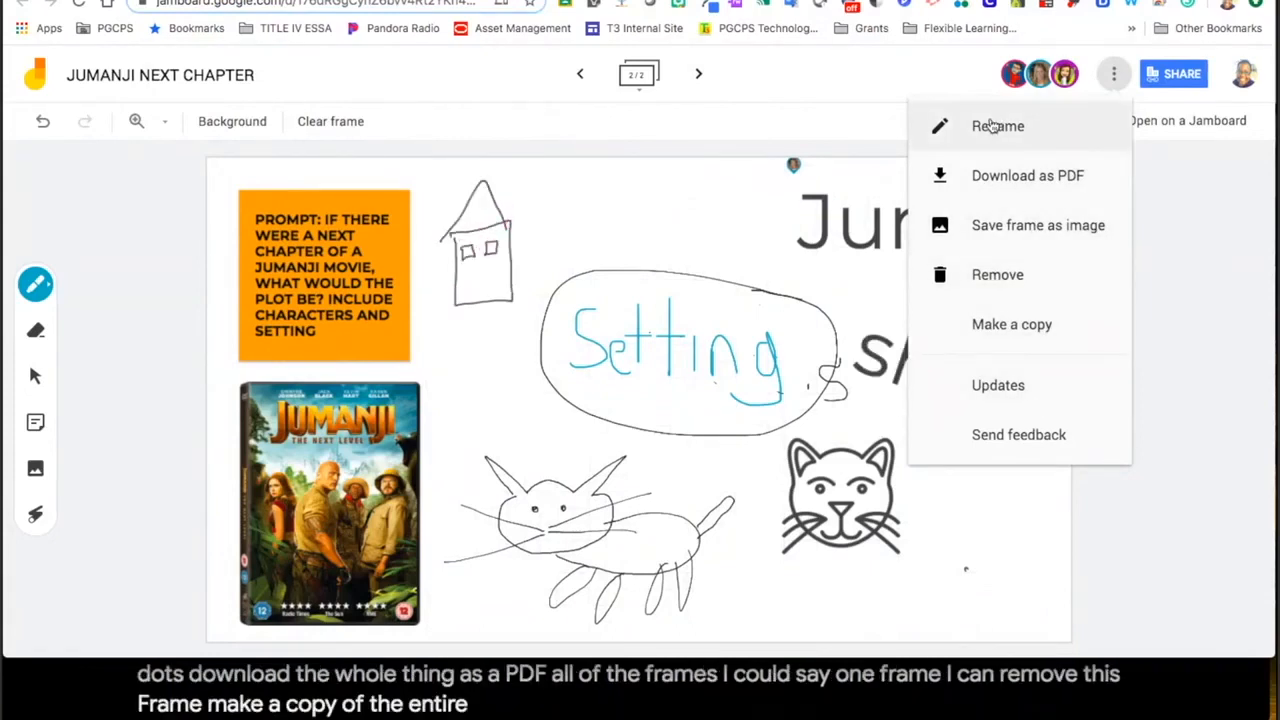
{"action": "left_click", "coordinate": [1157, 297]}
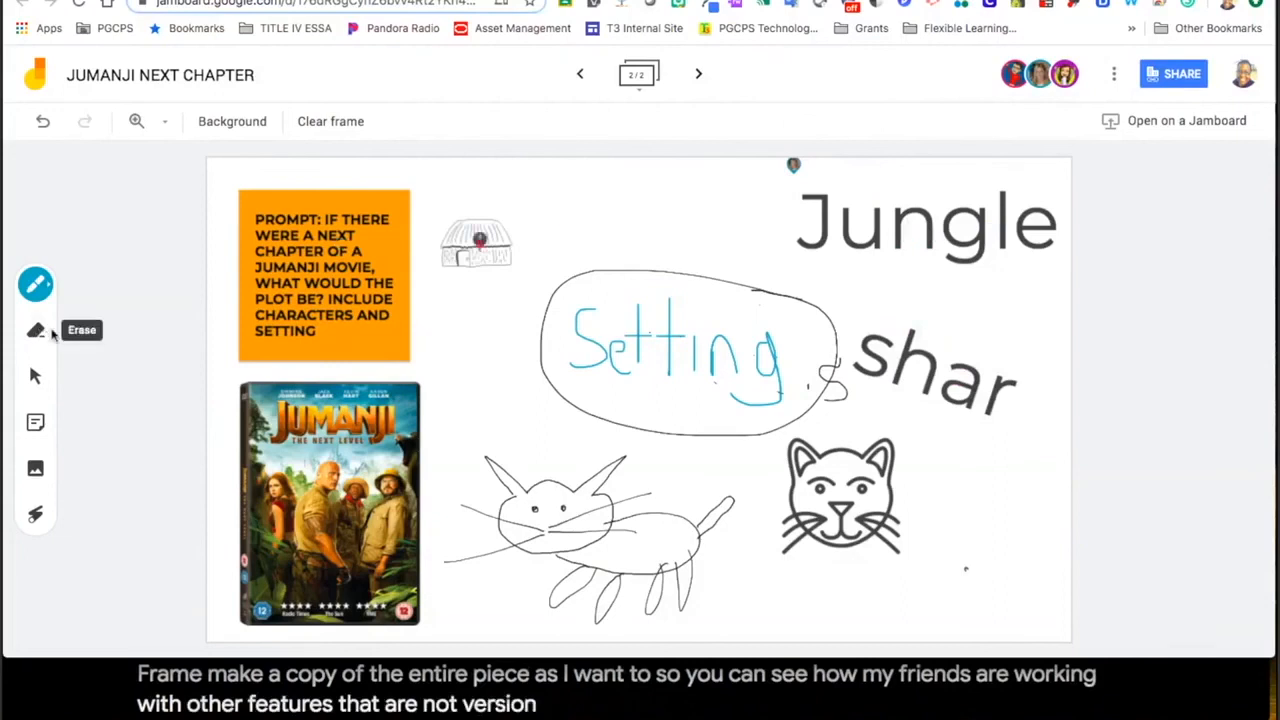
Erase the hand-drawn cat below the "Setting" oval.
{"action": "left_click", "coordinate": [36, 331]}
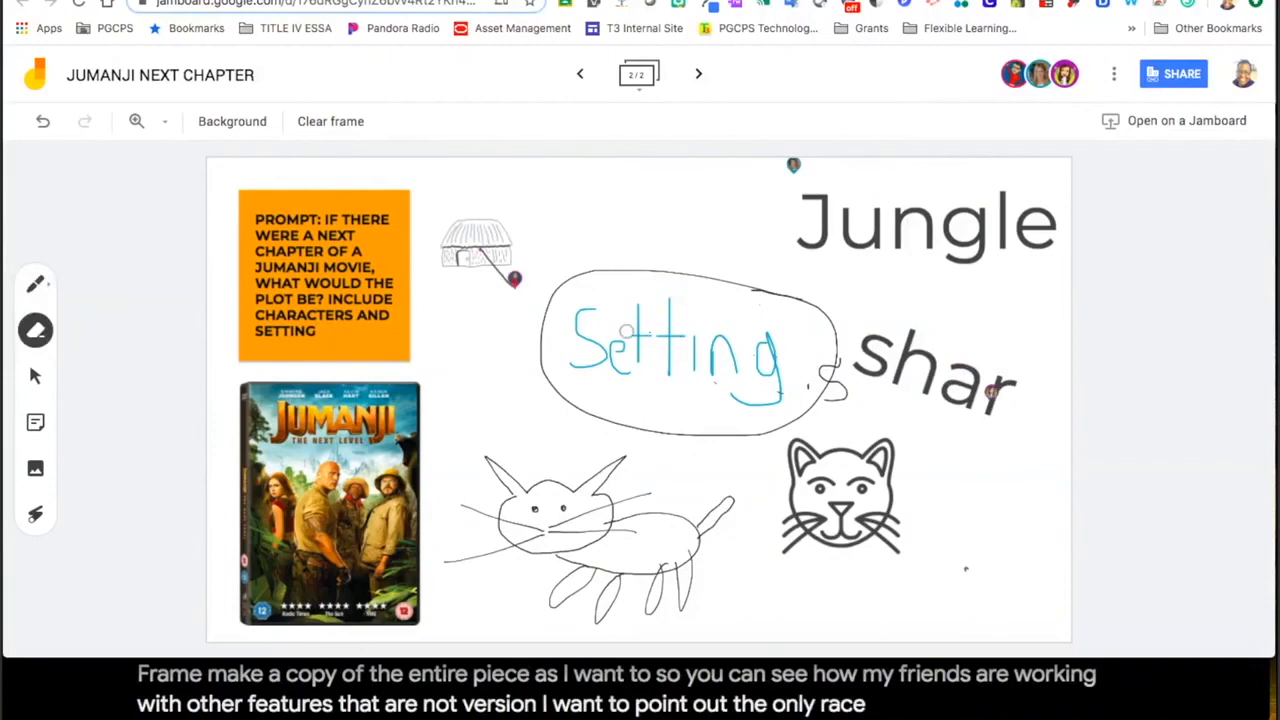
{"action": "mouse_move", "coordinate": [540, 506]}
{"action": "left_mouse_down"}
{"action": "mouse_move", "coordinate": [528, 568]}
{"action": "mouse_move", "coordinate": [518, 494]}
{"action": "mouse_move", "coordinate": [556, 536]}
{"action": "left_mouse_up"}
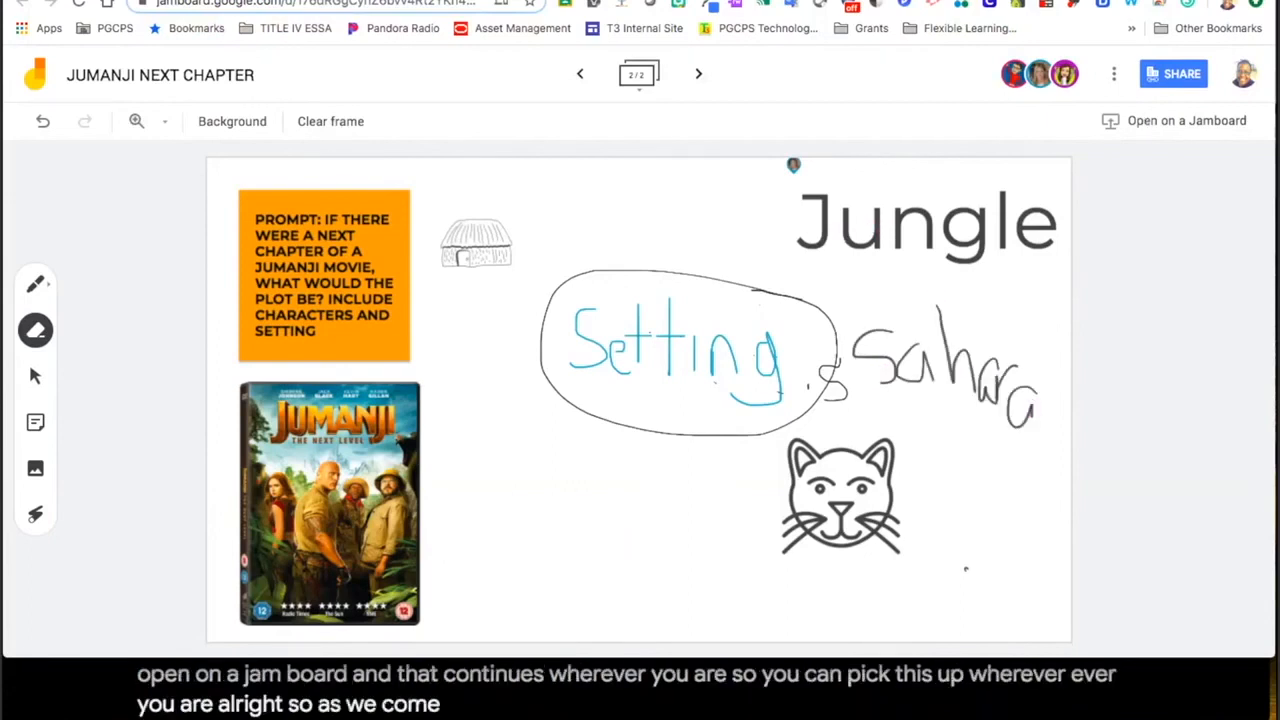
Switch to the Google Slides presentation and show the closing slide "You've reached the end of our journey".
{"action": "key", "text": "ctrl+Tab"}
{"action": "left_click", "coordinate": [442, 532]}
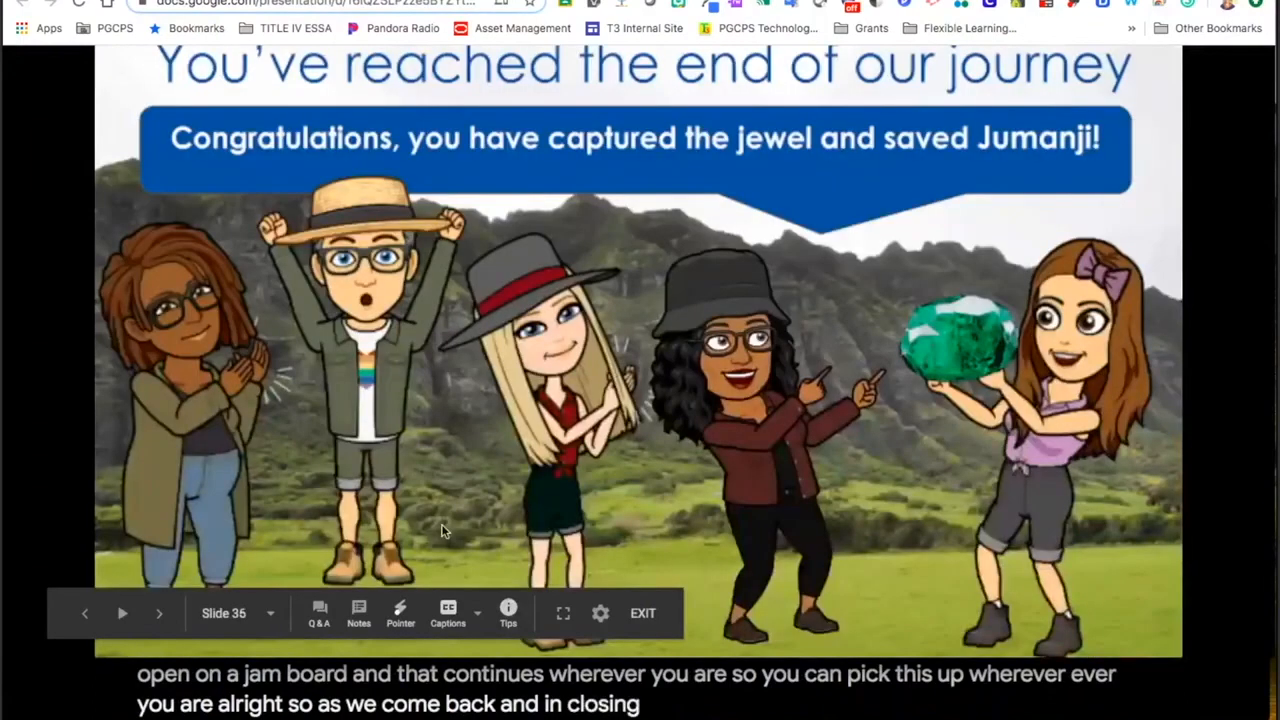